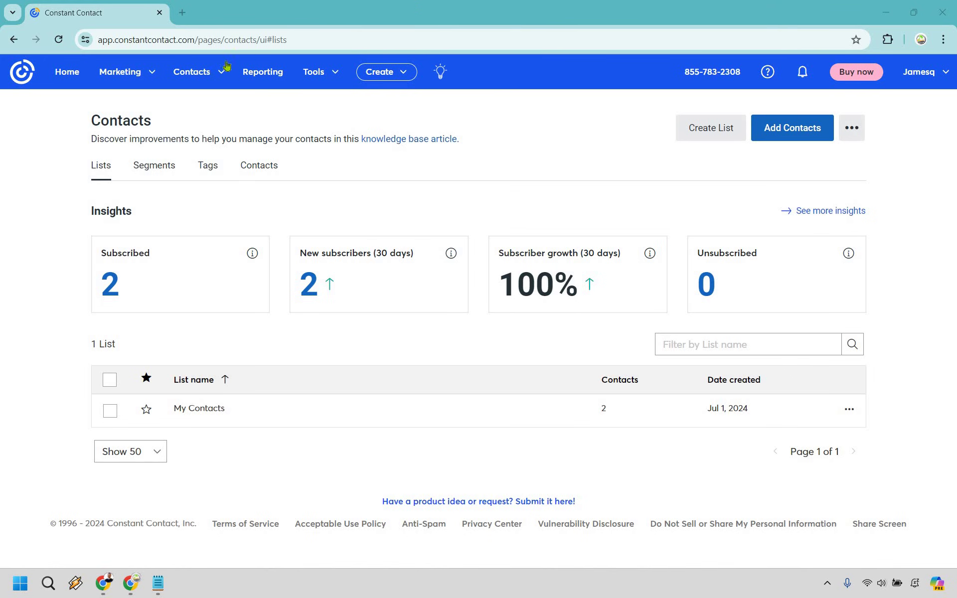
Step: Create an empty contact list named Marketing Island, then go back to the lists overview
left_click(195, 76)
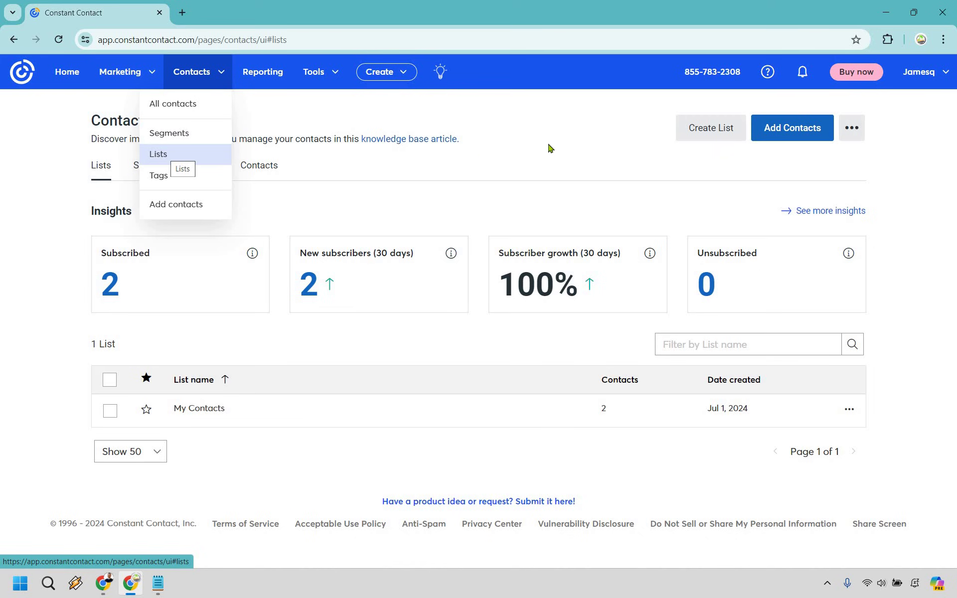
left_click(559, 146)
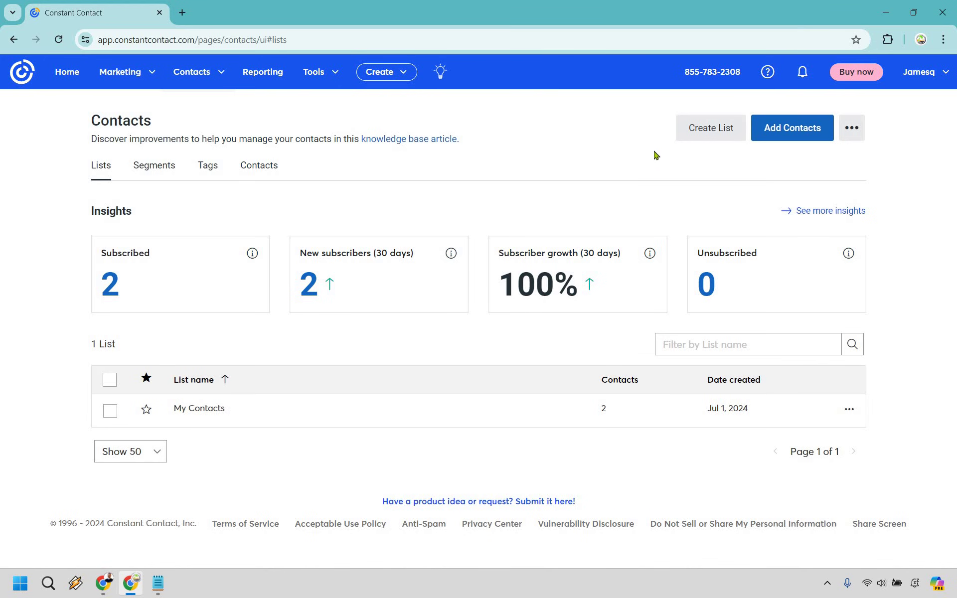
left_click(697, 131)
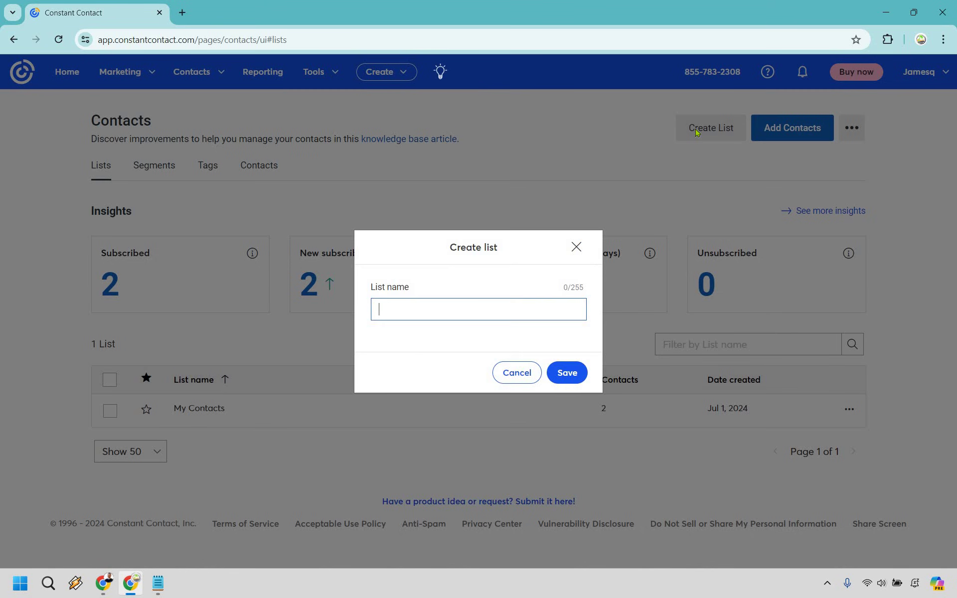
type("Marketing Island")
left_click(567, 380)
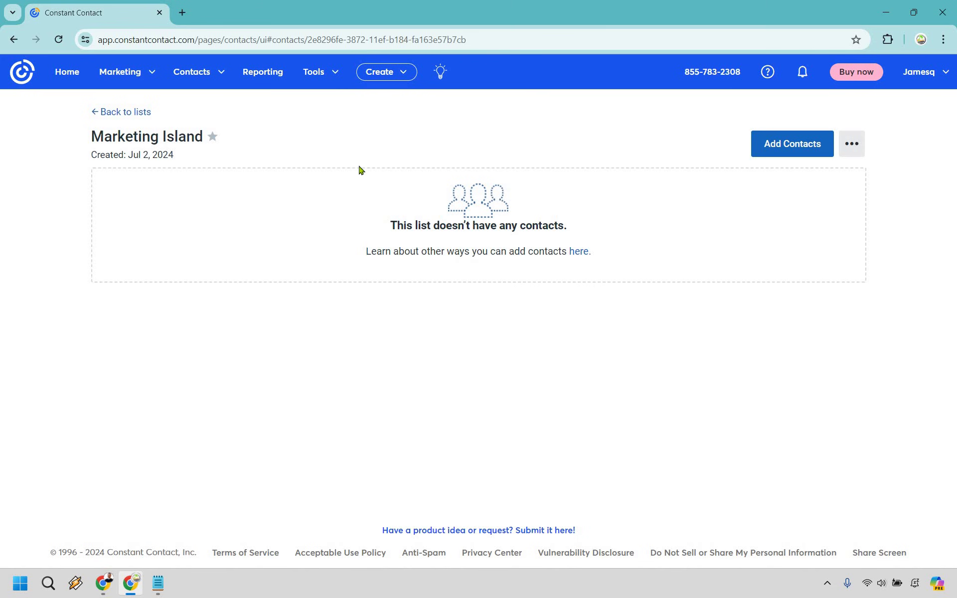
left_click(14, 40)
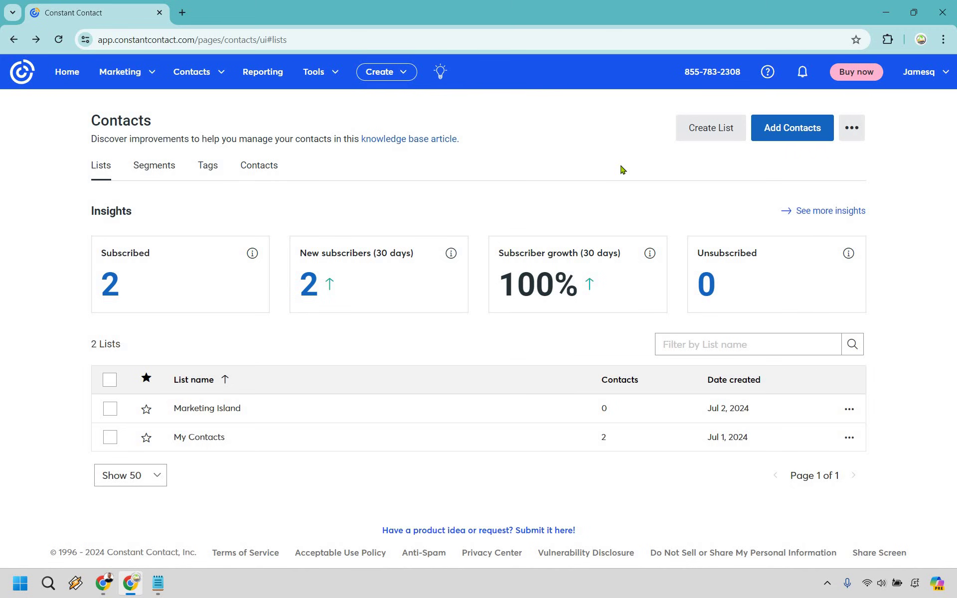
Step: Go to Marketing > Email to reach the email campaigns hub
left_click(118, 74)
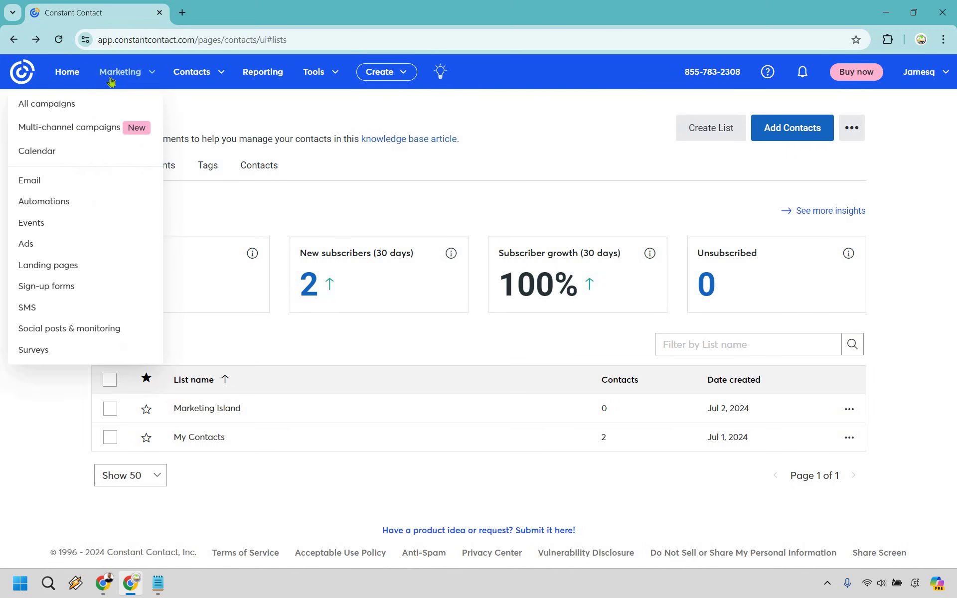
left_click(56, 183)
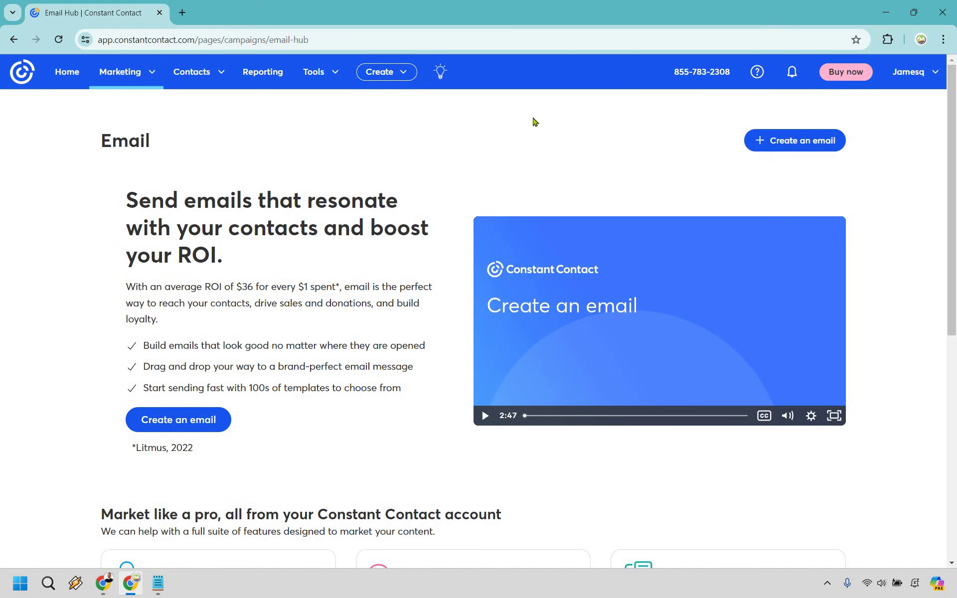
Step: Start a new email and browse the template gallery, returning to the top
left_click(784, 145)
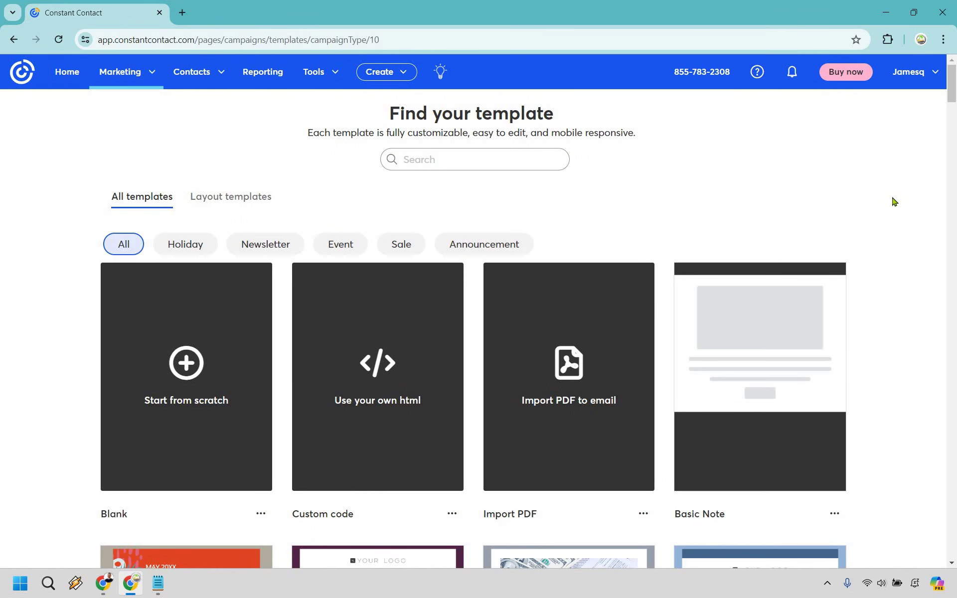
scroll(893, 209, "down", 15)
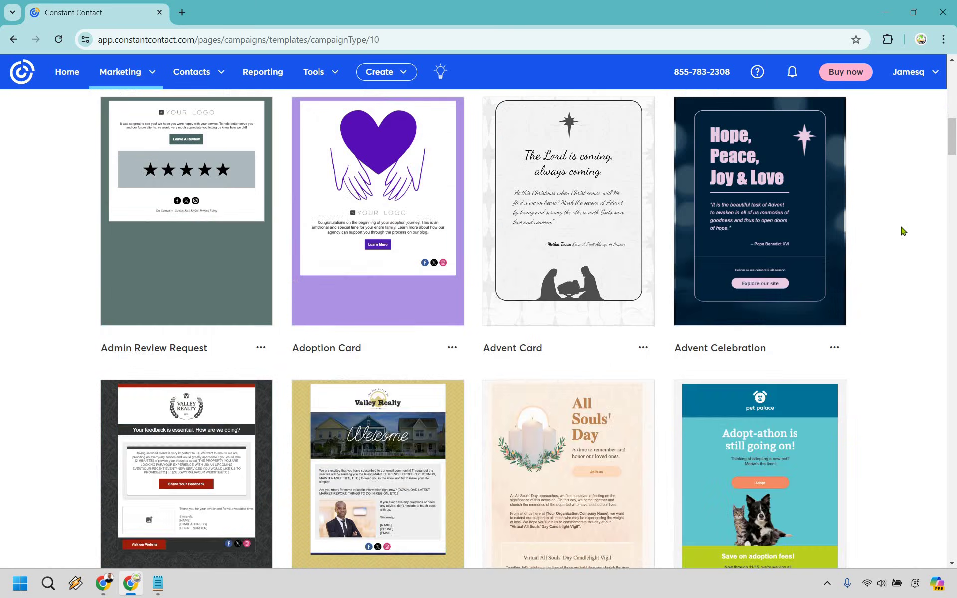
scroll(903, 231, "down", 20)
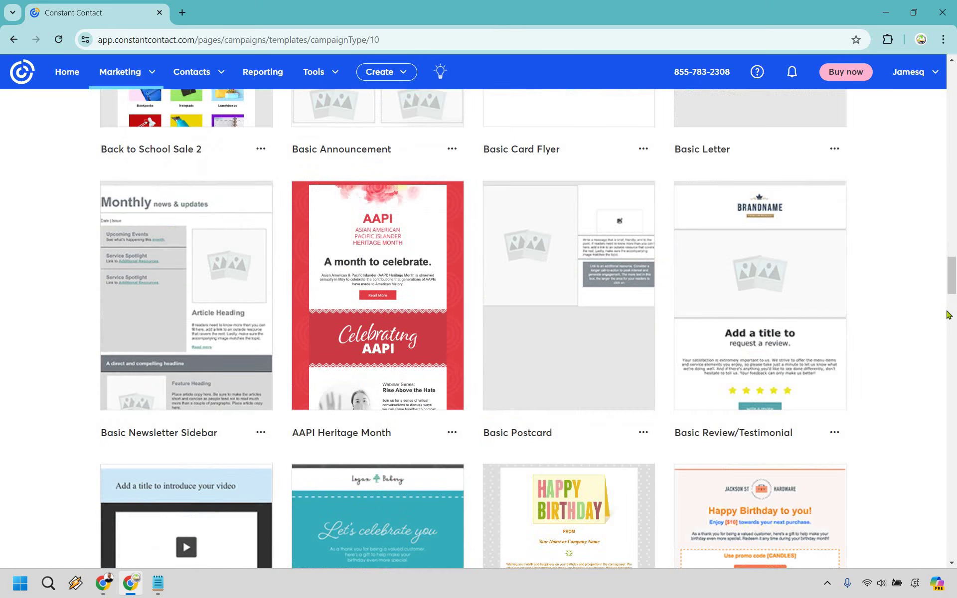
scroll(948, 314, "down", 20)
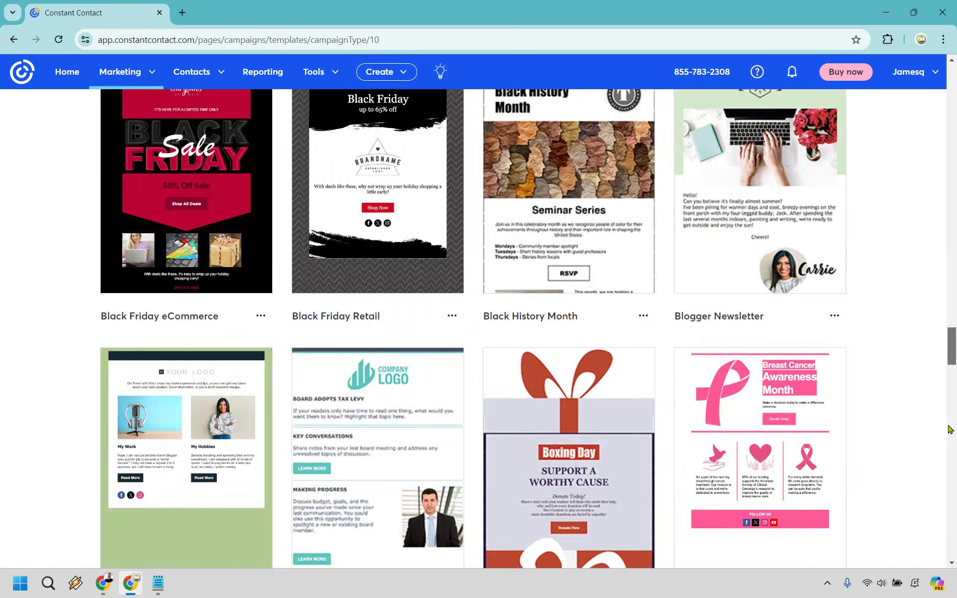
scroll(949, 429, "down", 20)
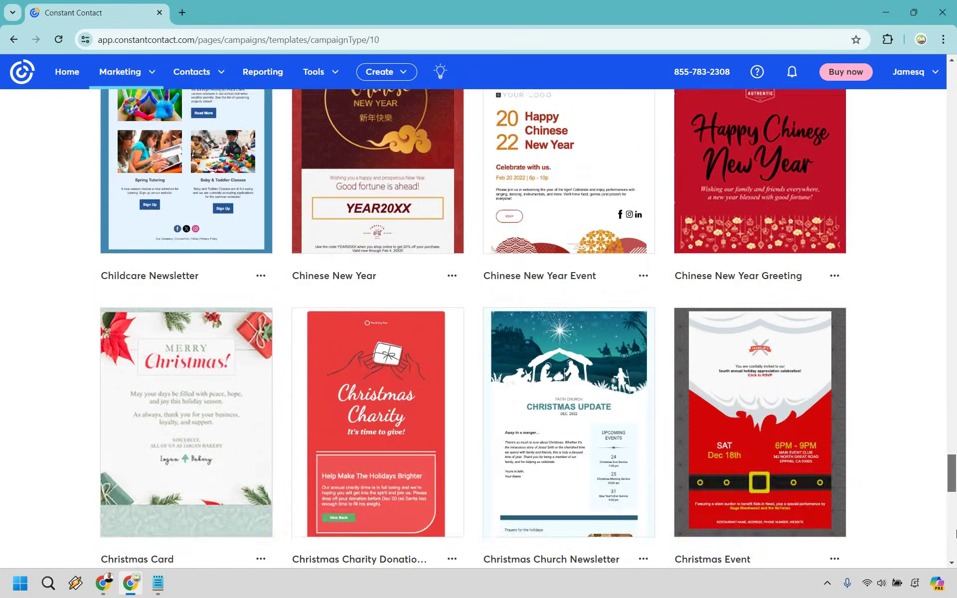
scroll(954, 533, "down", 20)
scroll(955, 154, "up", 20)
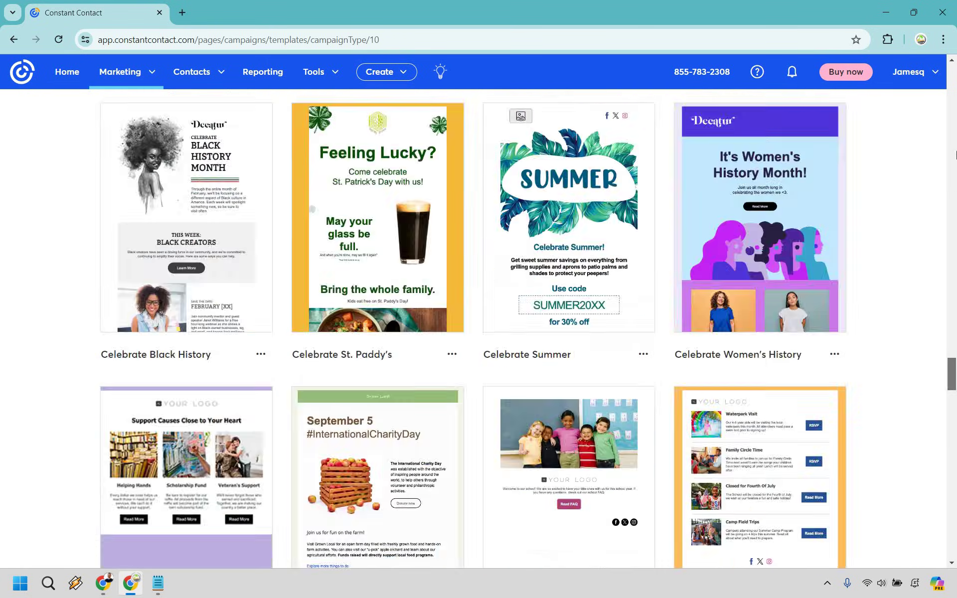
scroll(955, 154, "up", 20)
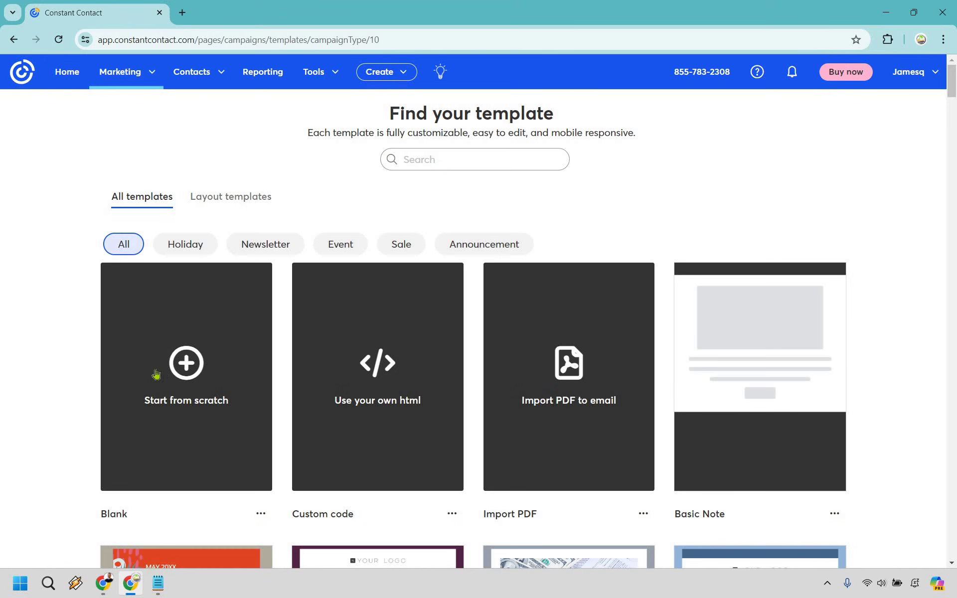
mouse_move(167, 342)
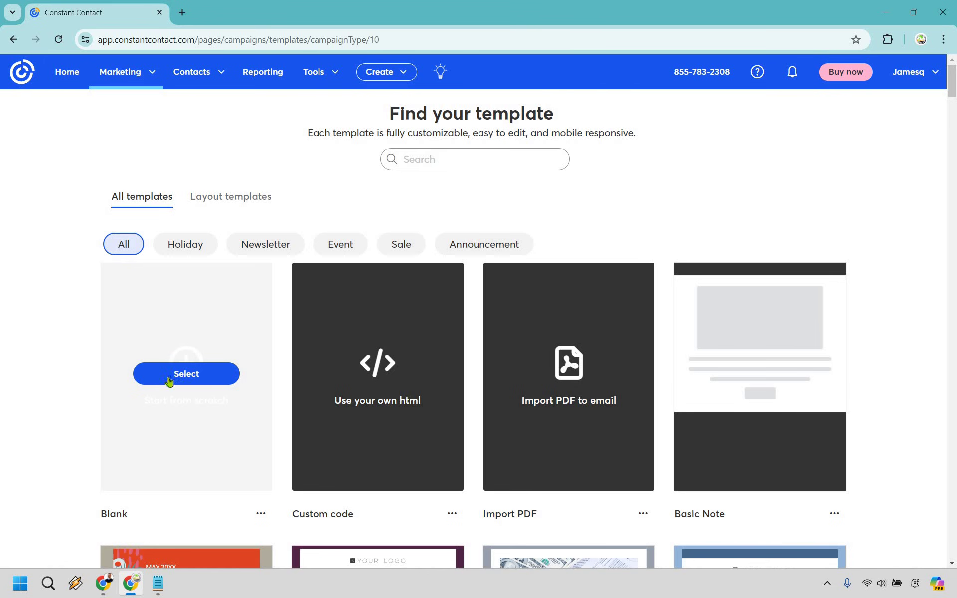
Step: Select the Blank template and rename the campaign 'Constant Contact Landing Page'
left_click(202, 384)
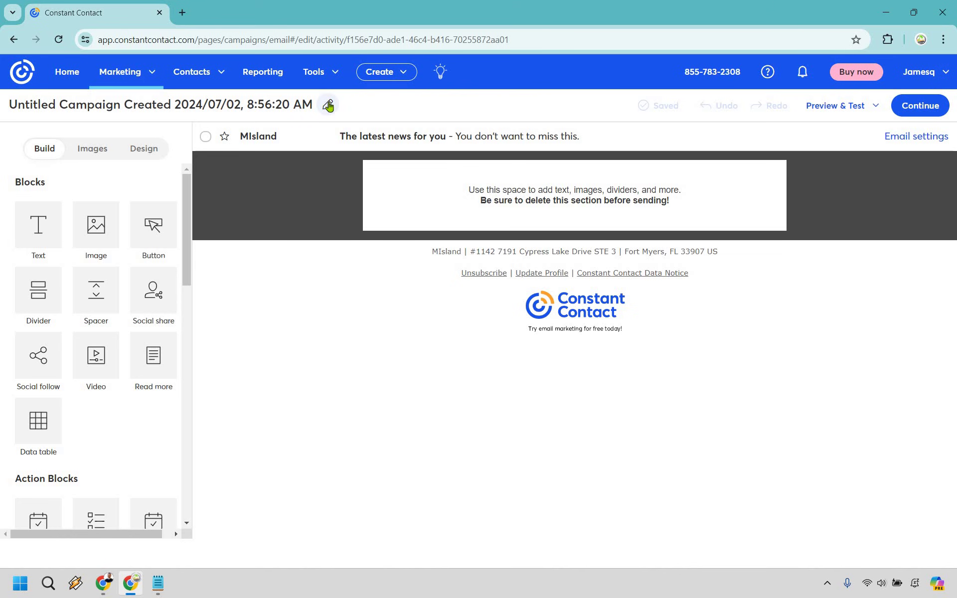
left_click(322, 109)
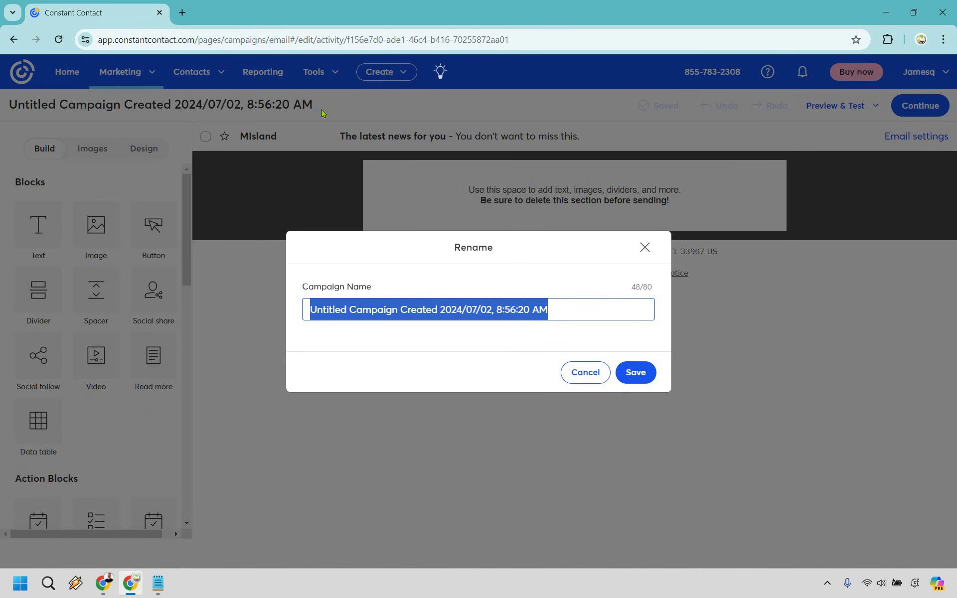
type("Cons")
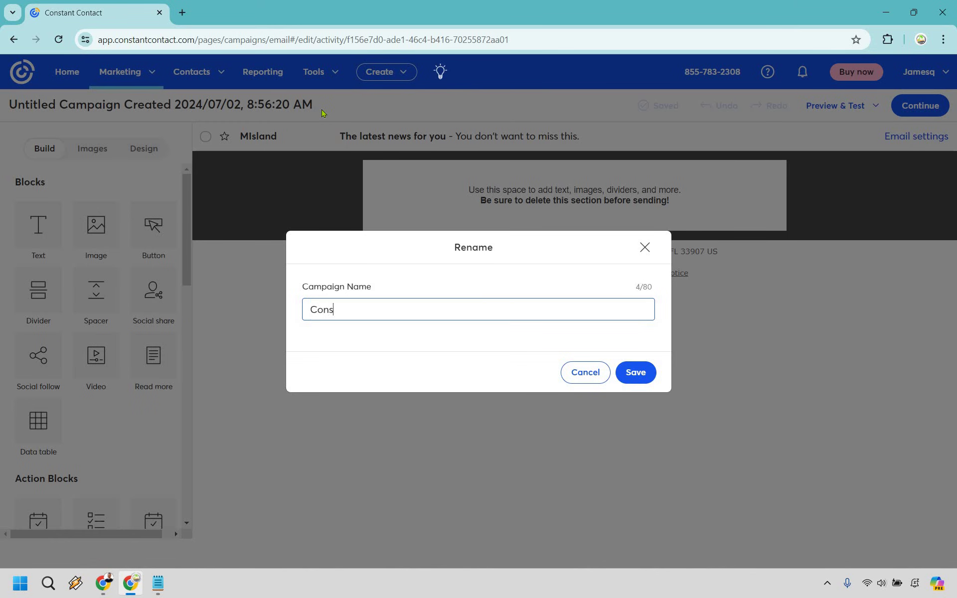
type("tant Contact Landing Page")
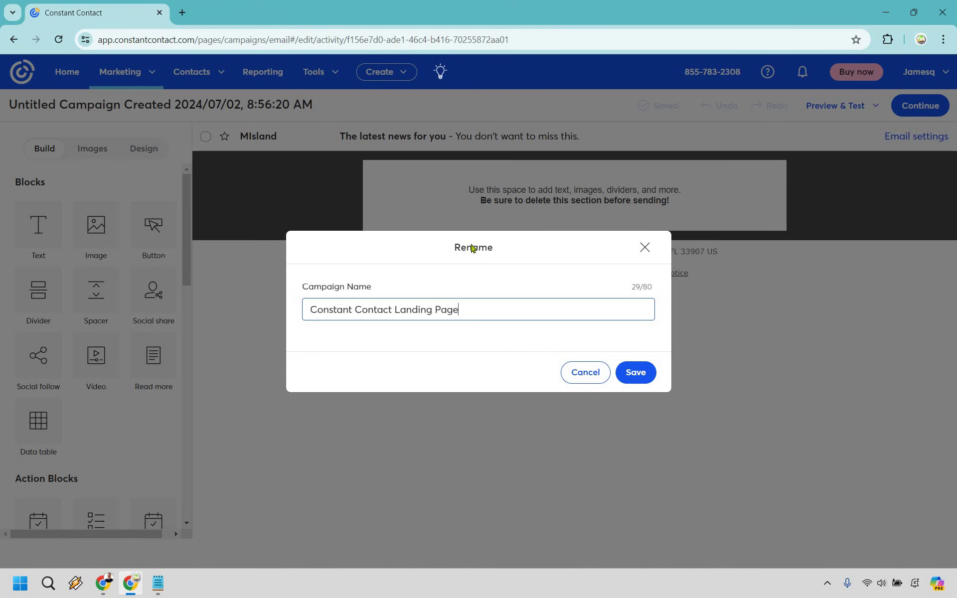
left_click(637, 378)
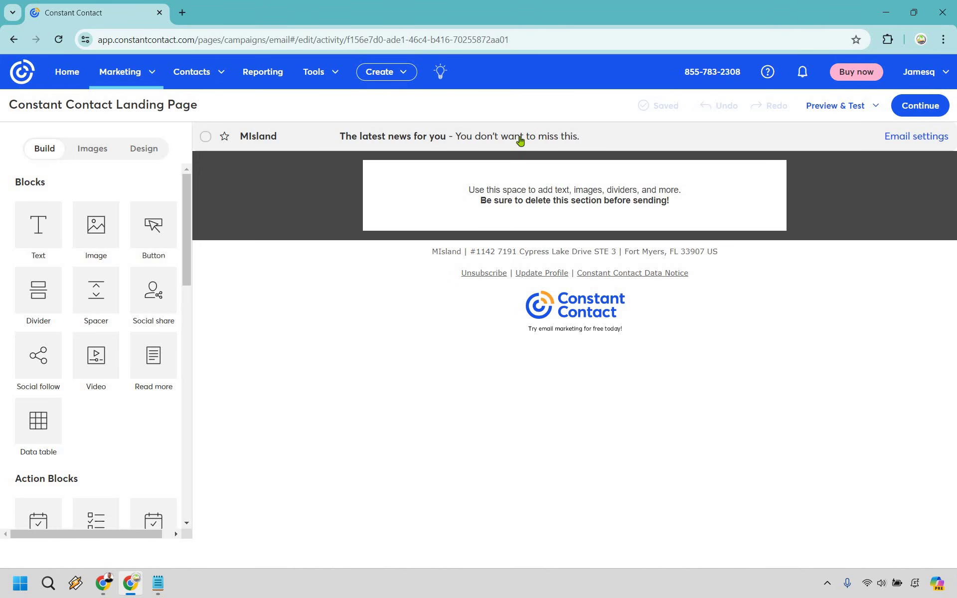
Step: In Email settings, set the subject to 'Landing Pages (Simplified)' and pick the suggested sender name
left_click(605, 139)
triple_click(365, 239)
type("Landing Pages (Simplified)")
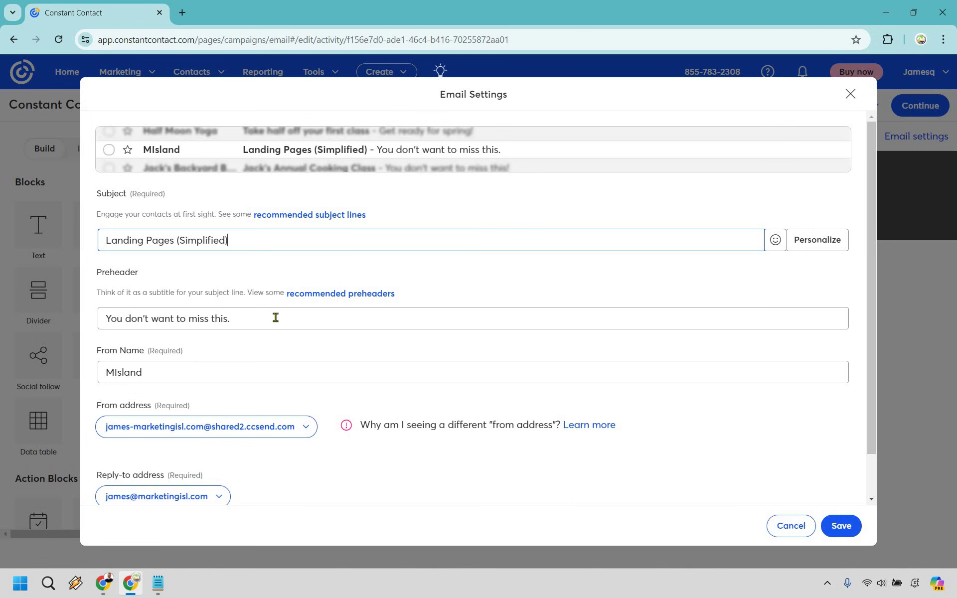
double_click(184, 374)
type("James ")
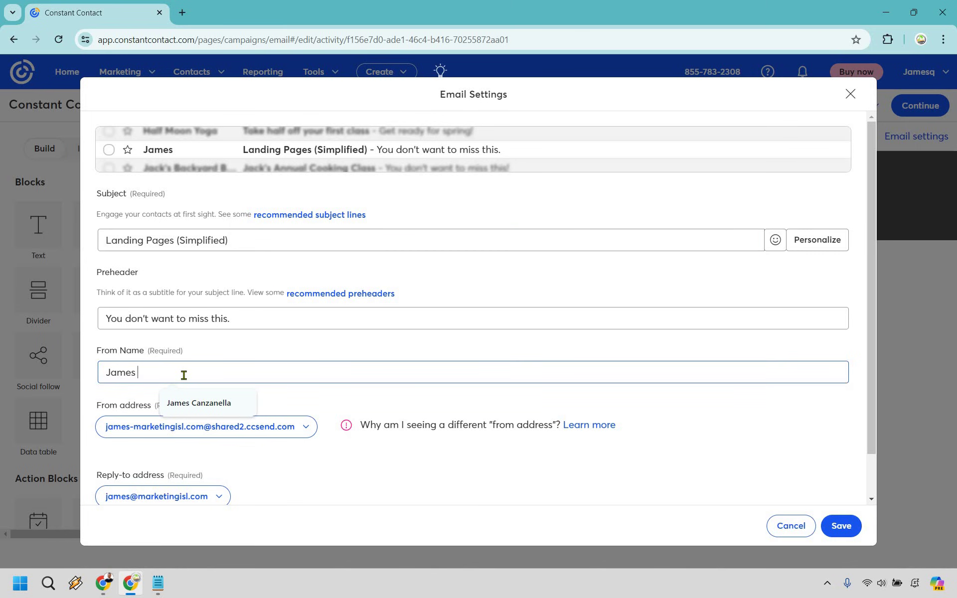
type("Canzanella")
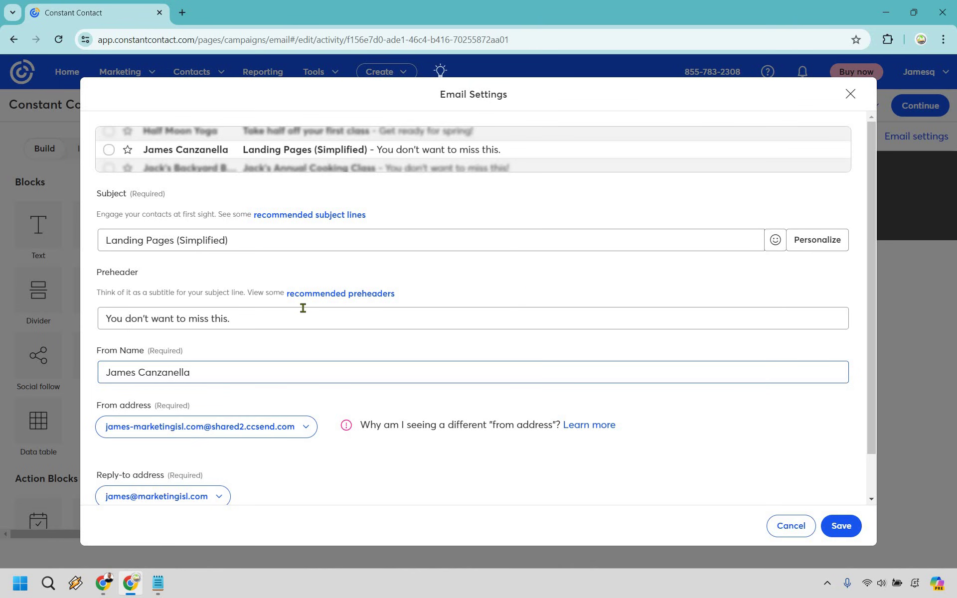
left_click(256, 316)
Step: Change the preheader to 'Need help with landing pages? Check this'
key("ctrl+shift+Left")
key("ctrl+shift+Left")
key("ctrl+shift+Left")
key("ctrl+shift+Left")
key("ctrl+shift+Left")
key("ctrl+shift+Left")
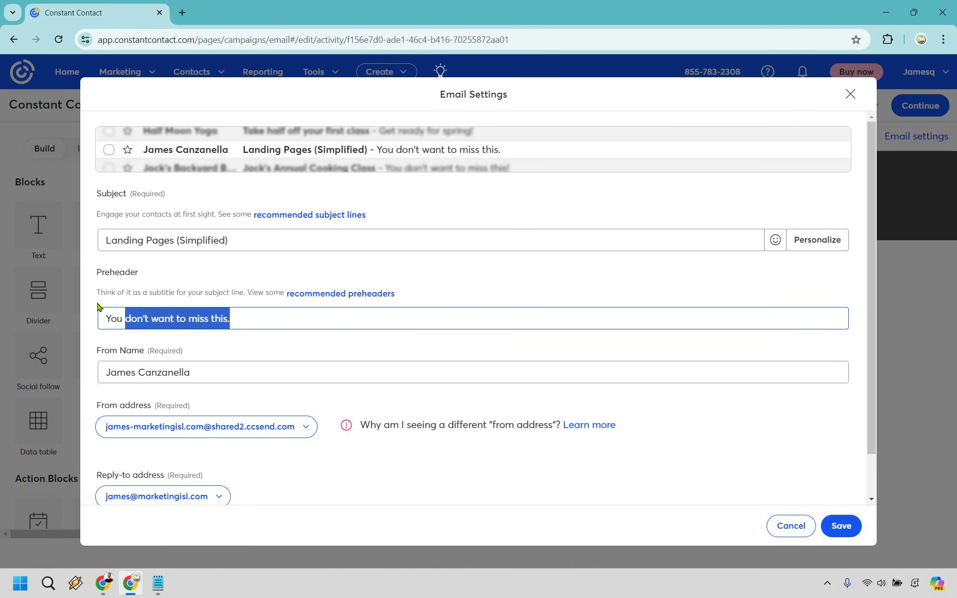
type("Need help")
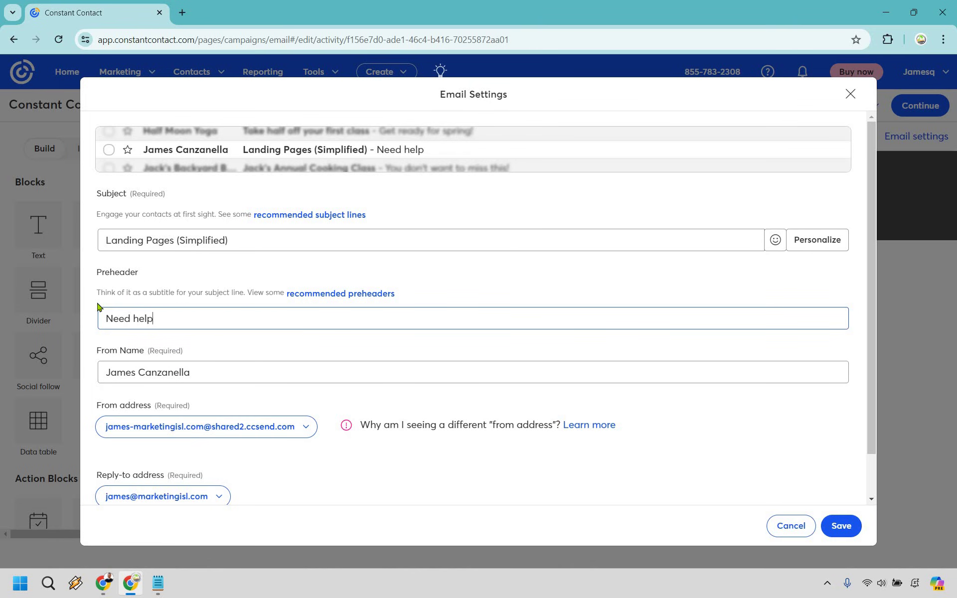
type(" with landing pages")
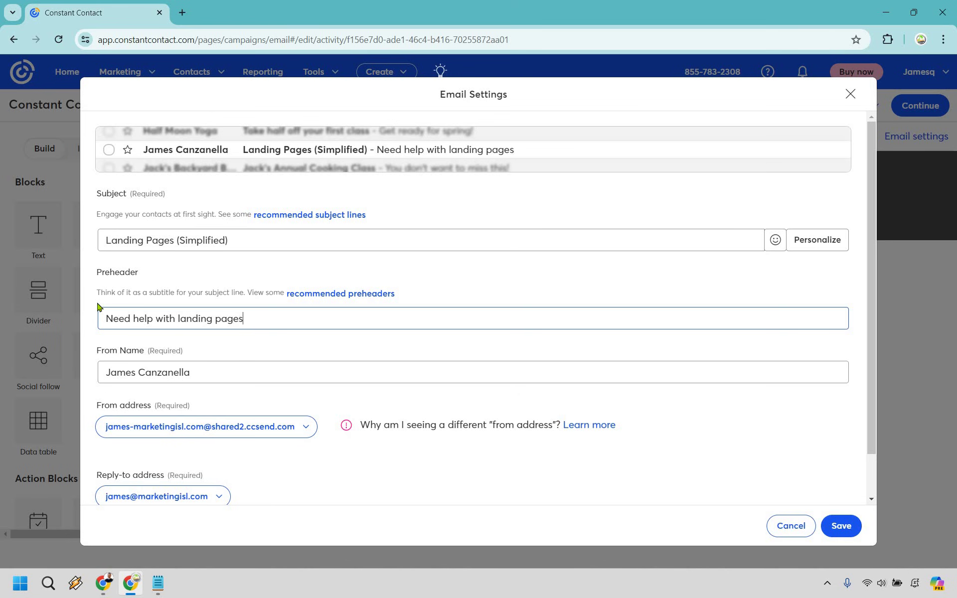
type("? Check ghis")
key("BackSpace")
key("BackSpace")
key("BackSpace")
key("BackSpace")
type("this")
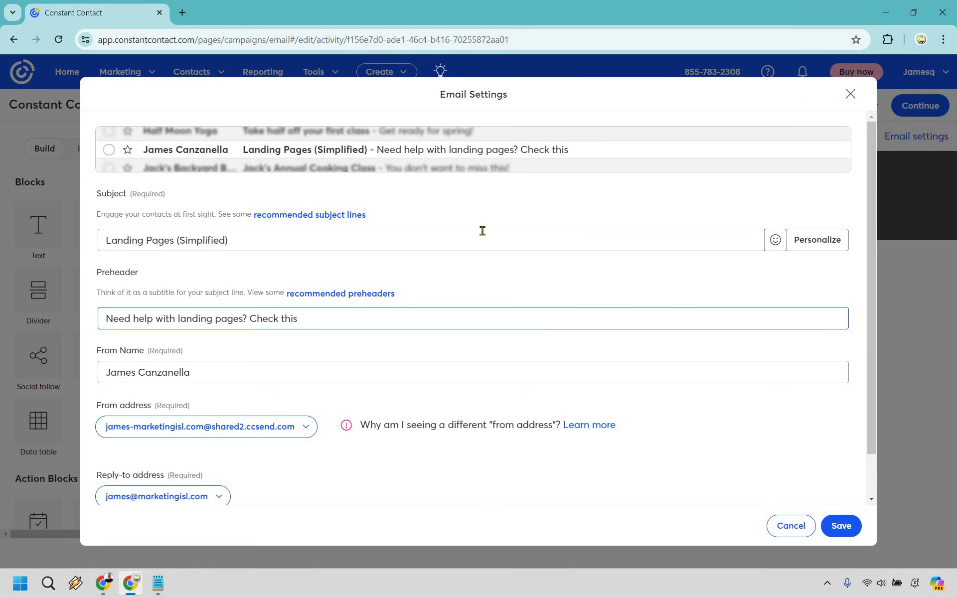
Step: Try a thumbs-up emoji at the end of the subject, then remove it
left_click(761, 237)
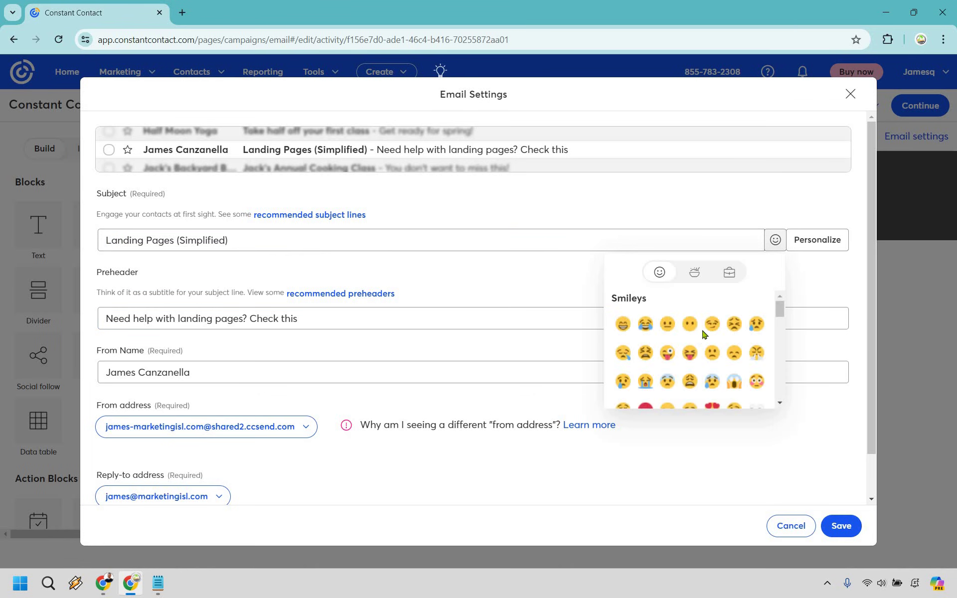
scroll(704, 333, "down", 3)
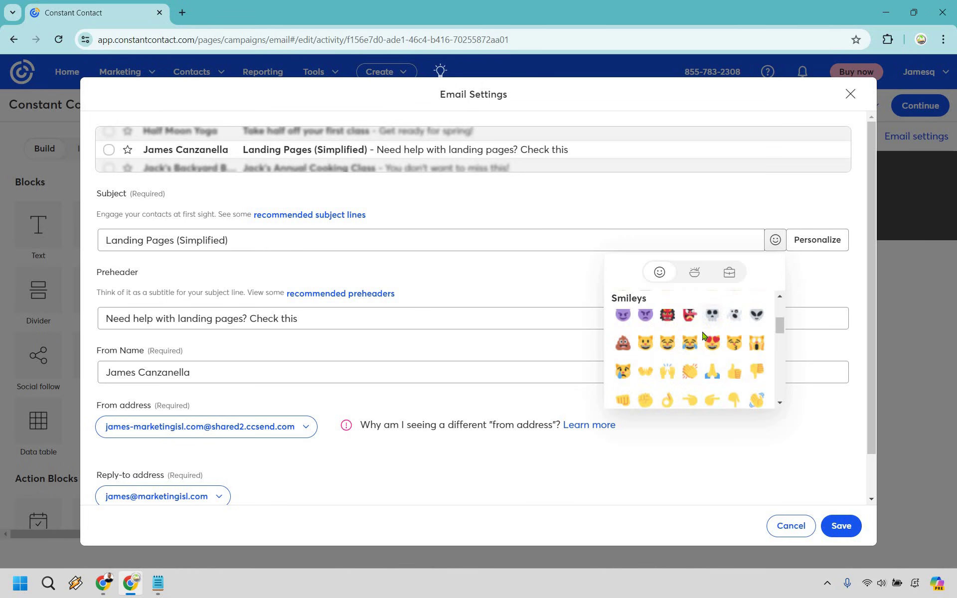
scroll(730, 319, "down", 2)
left_click(734, 305)
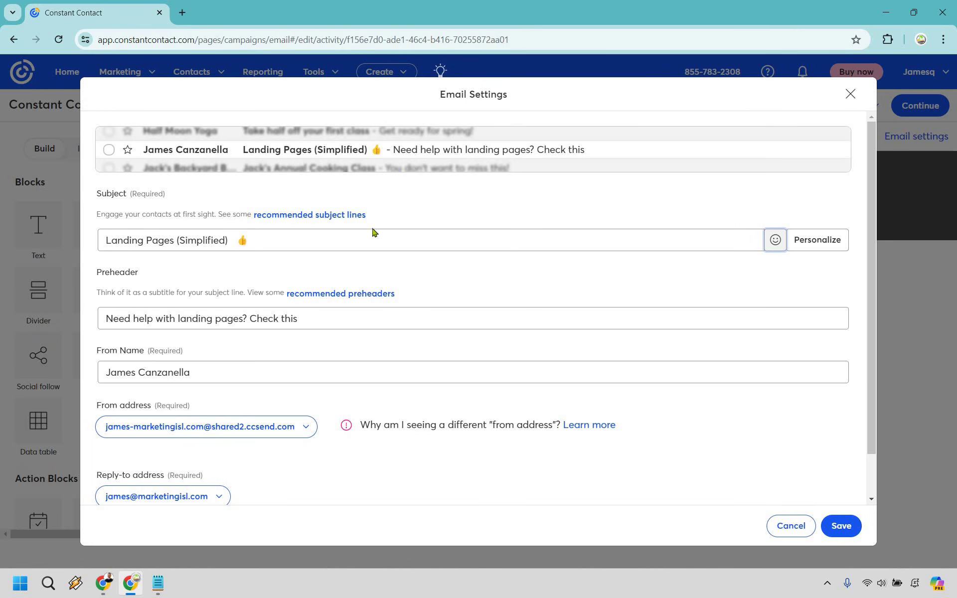
key("BackSpace")
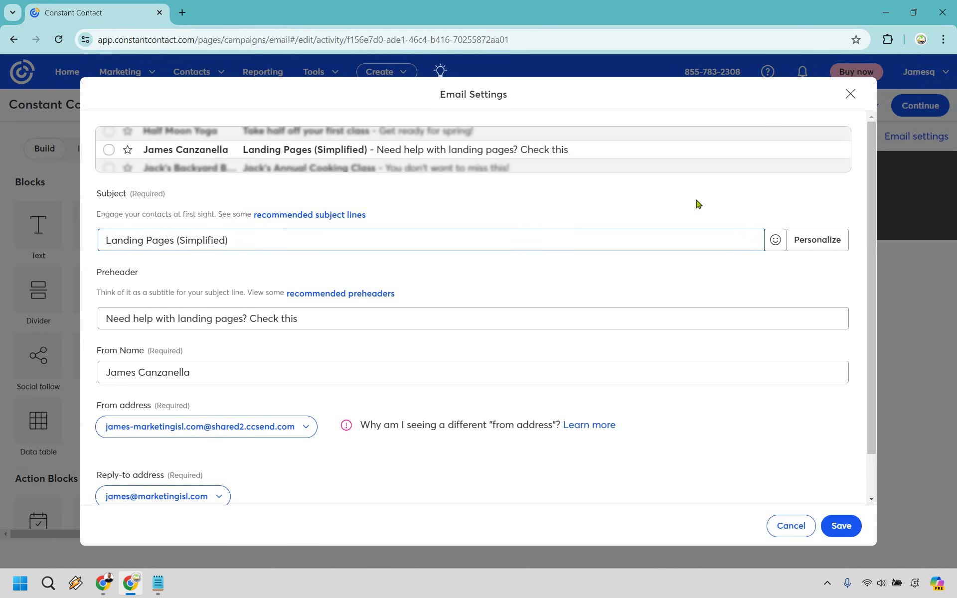
Step: Insert the 👌 OK-hand emoji after '(Simplified)' in the subject line
left_click(775, 240)
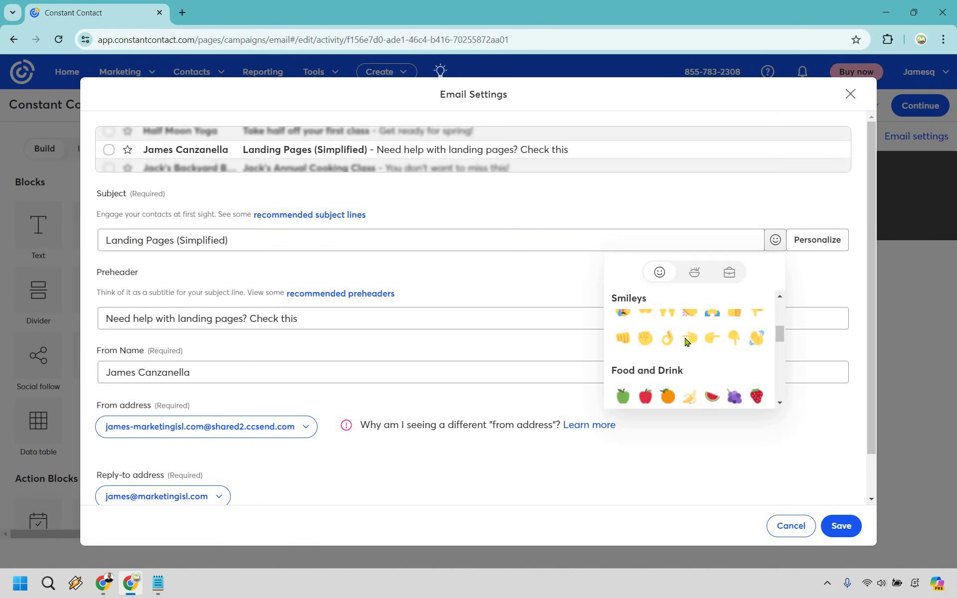
scroll(709, 341, "down", 10)
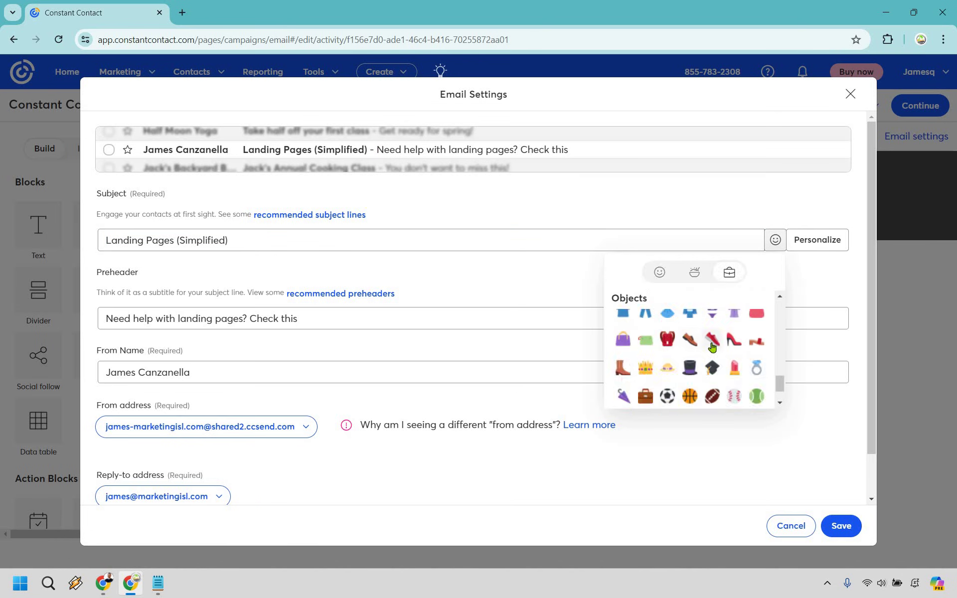
scroll(711, 342, "up", 8)
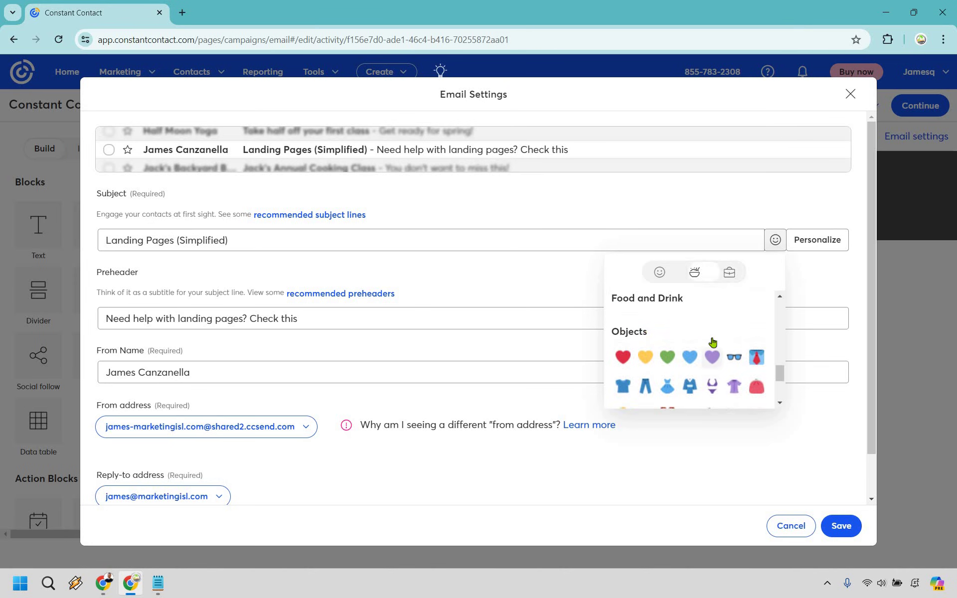
scroll(723, 344, "up", 5)
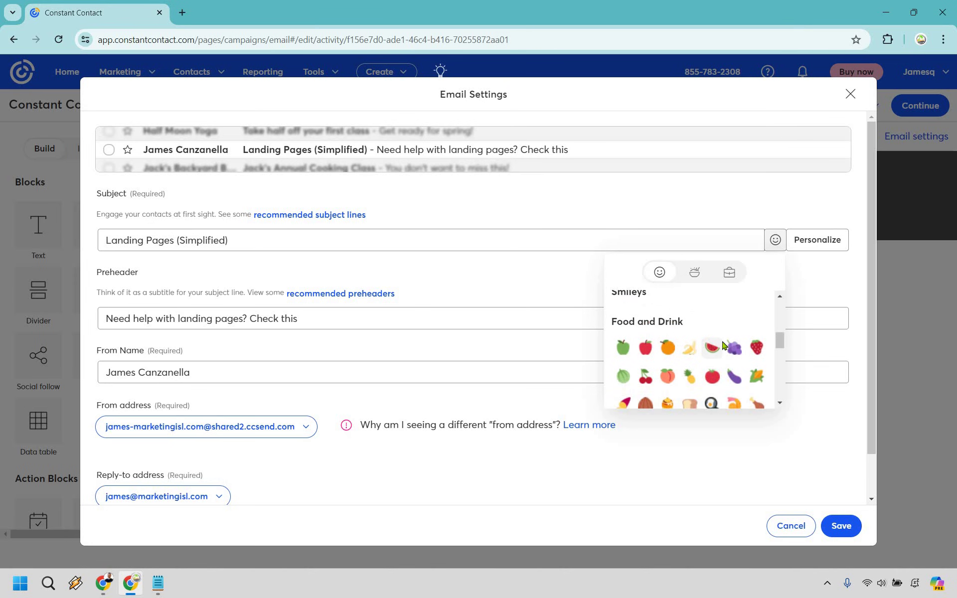
scroll(718, 343, "up", 4)
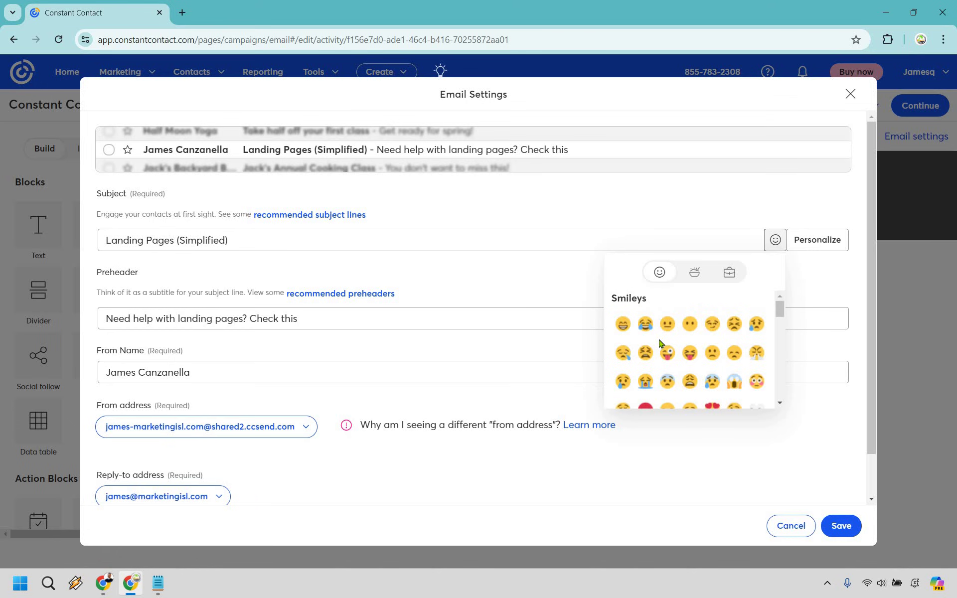
scroll(704, 344, "down", 6)
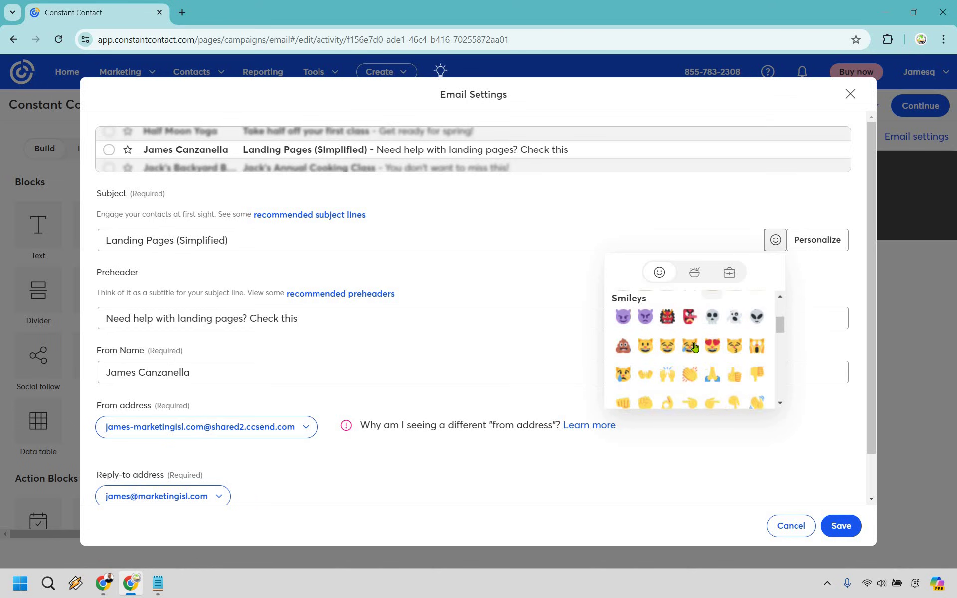
scroll(670, 398, "up", 2)
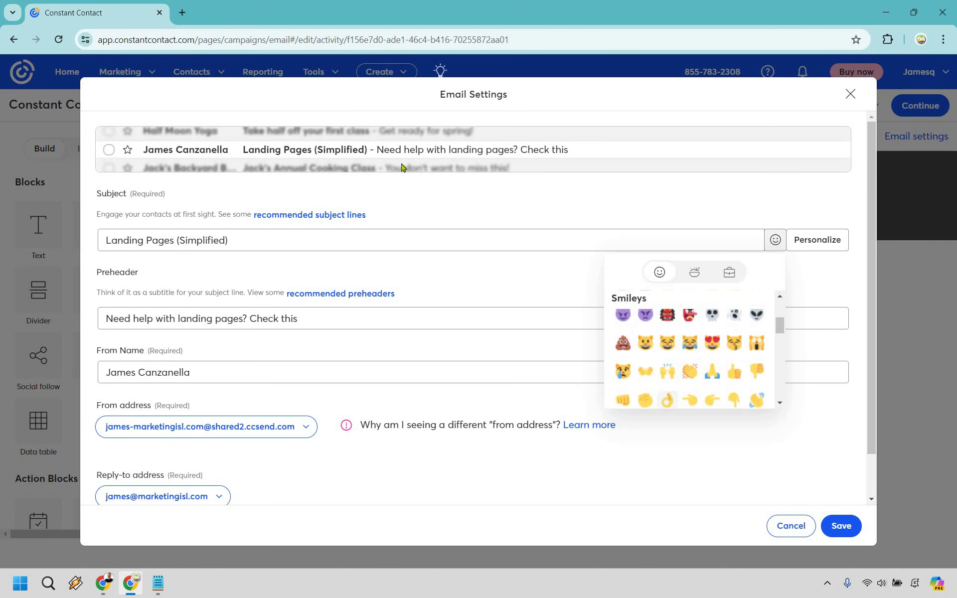
left_click(667, 397)
Step: Remove the extra space before the emoji and save the email settings
left_click(243, 240)
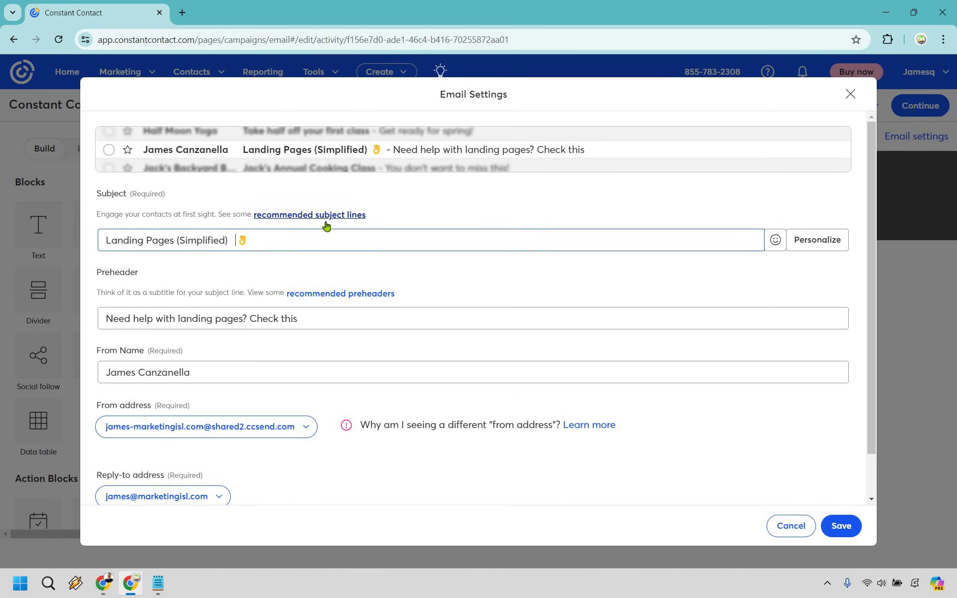
key("BackSpace")
key("BackSpace")
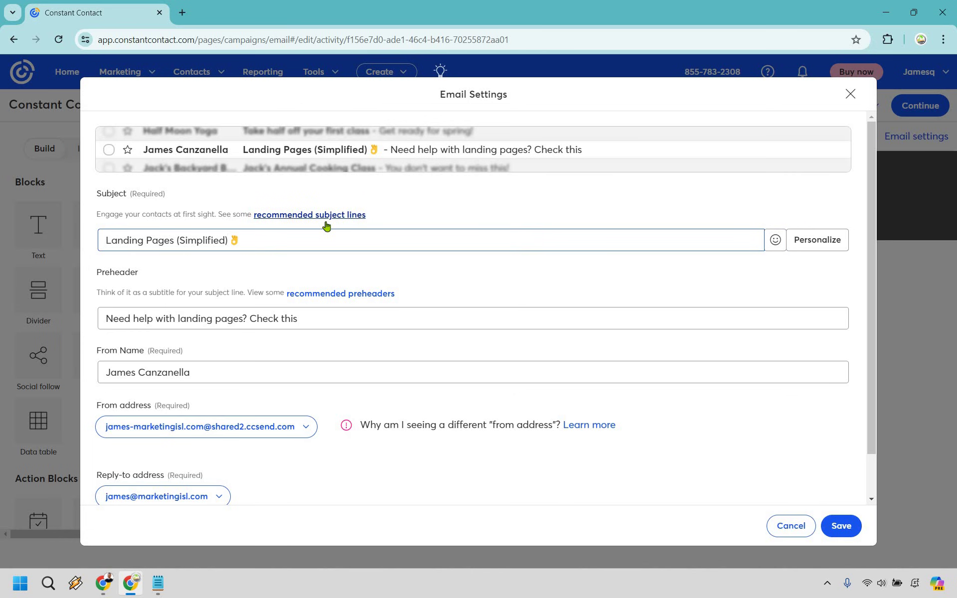
left_click(842, 527)
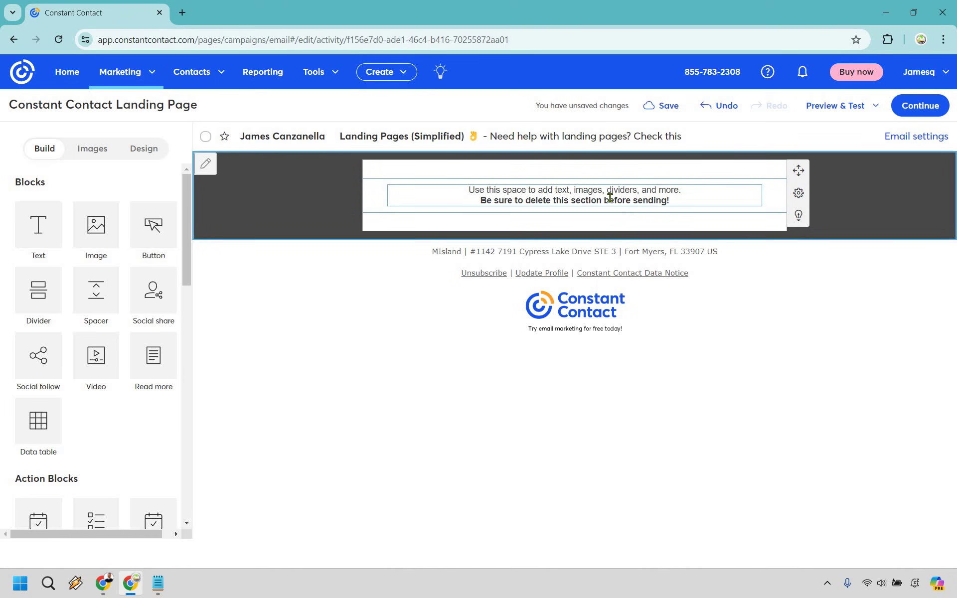
Step: Replace the placeholder section with a new Text block, then bring up the Notepad draft
left_click(643, 199)
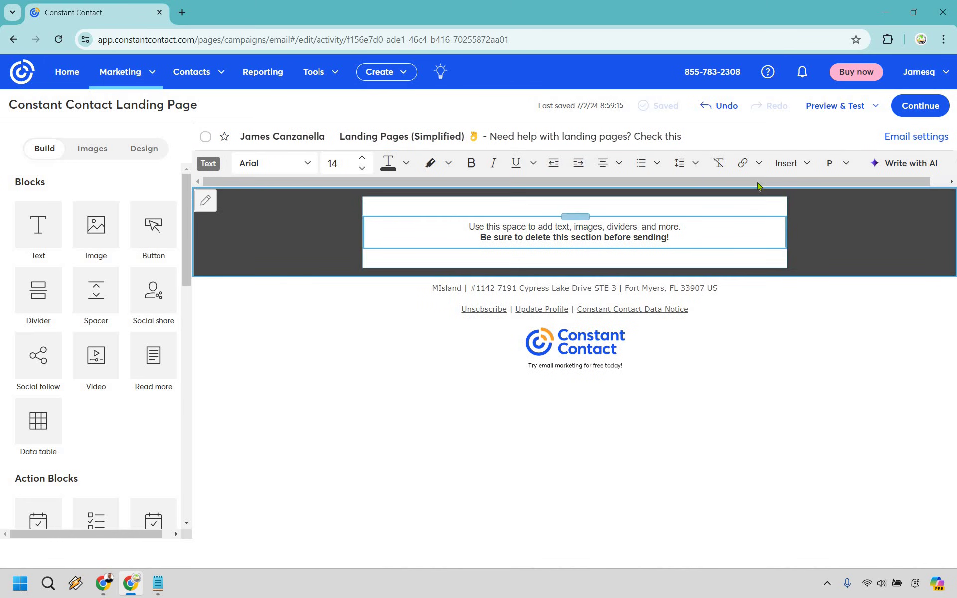
scroll(819, 184, "right", 2)
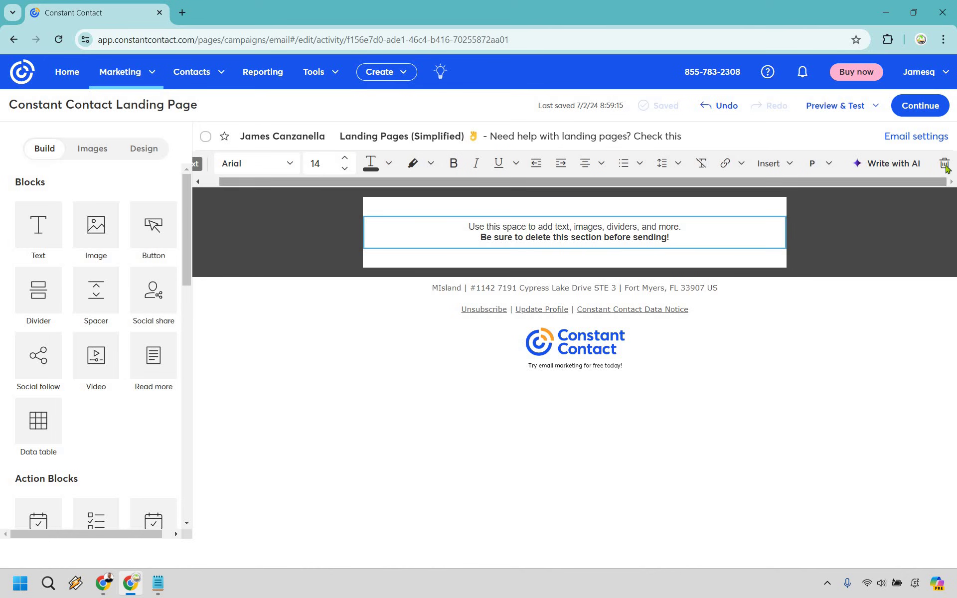
left_click(569, 180)
key("Delete")
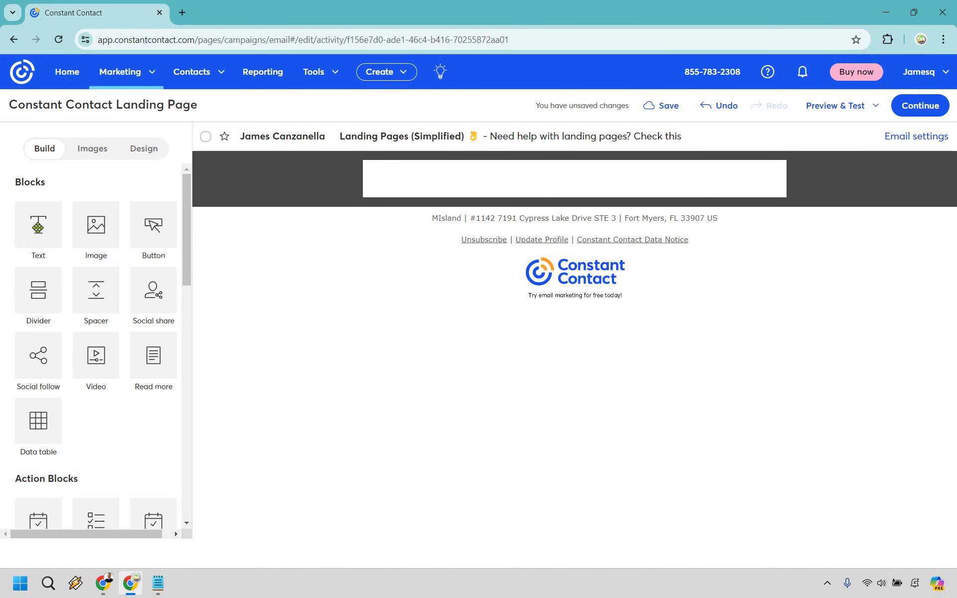
left_click_drag(38, 227, 747, 249)
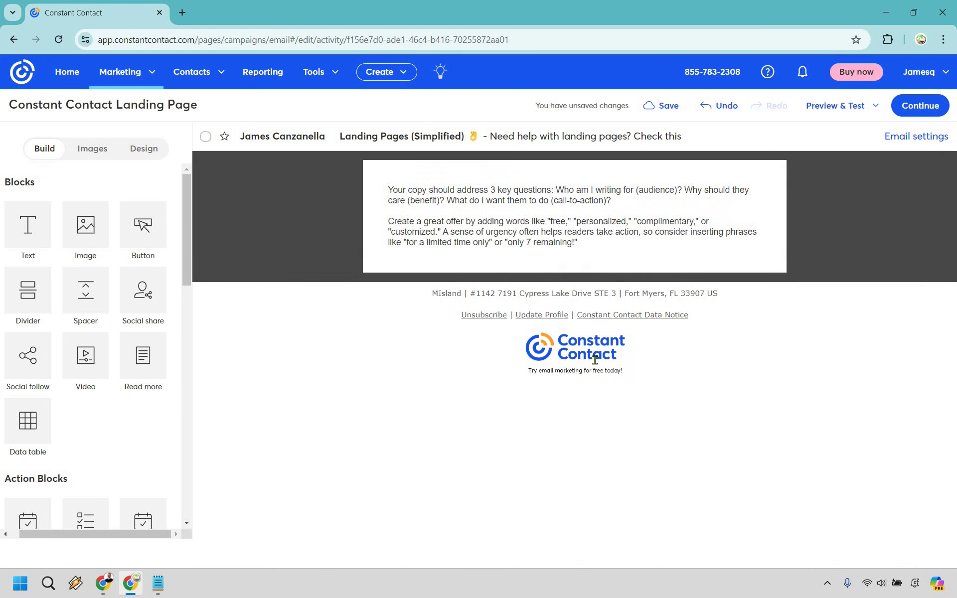
left_click(158, 584)
Step: Paste the email body from the Notepad draft over the text block's sample copy
left_click_drag(482, 397, 479, 179)
key("ctrl+c")
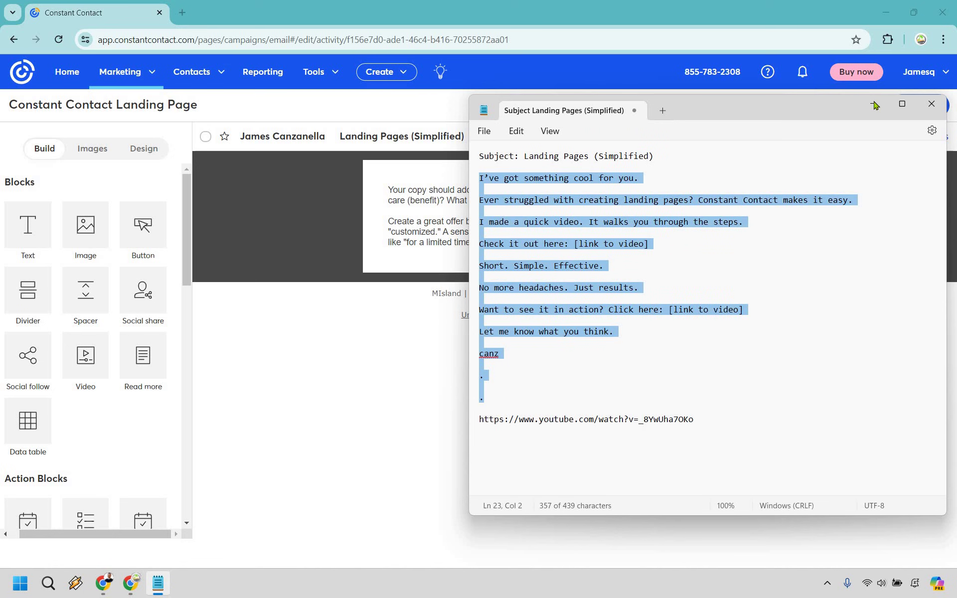
key("alt+Tab")
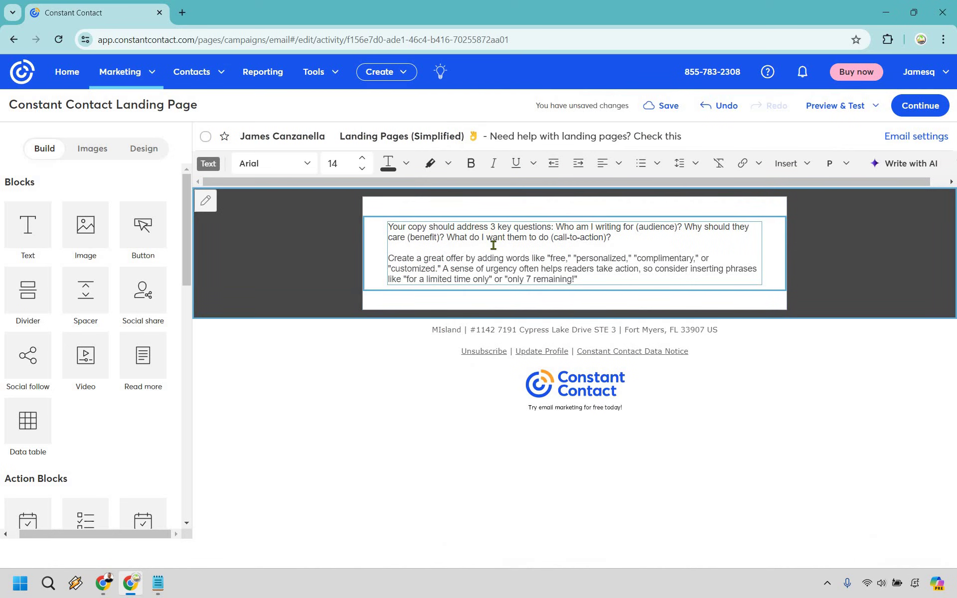
key("ctrl+a")
key("ctrl+v")
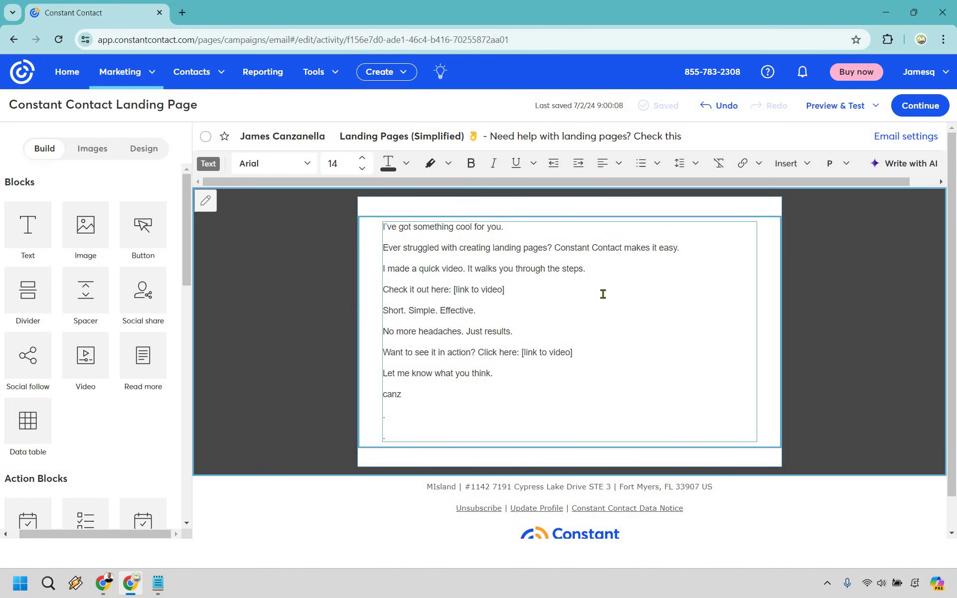
Step: Copy the YouTube URL line from the draft and return to the email body
left_click(158, 583)
left_click(608, 420)
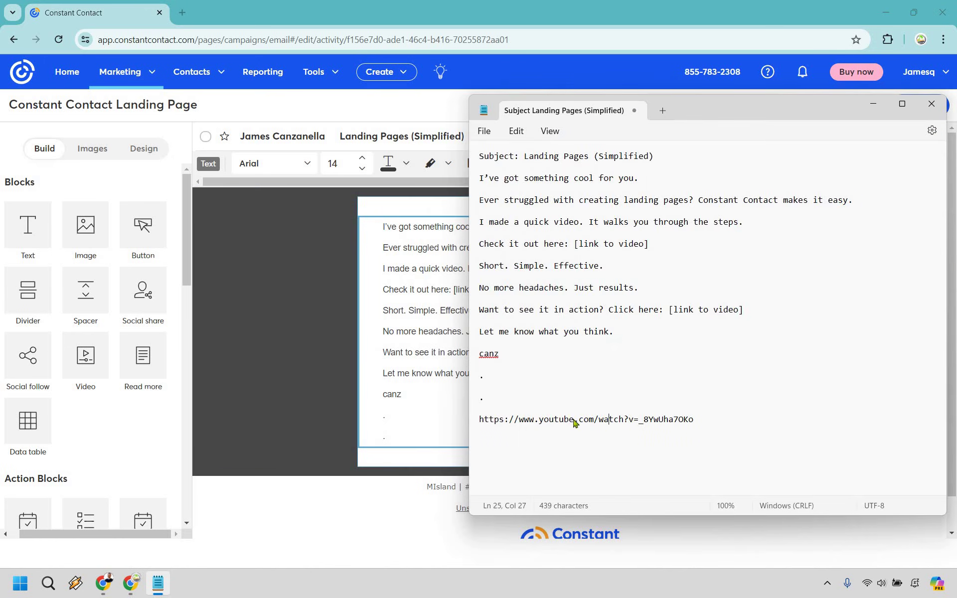
key("End")
key("shift+Home")
key("ctrl+c")
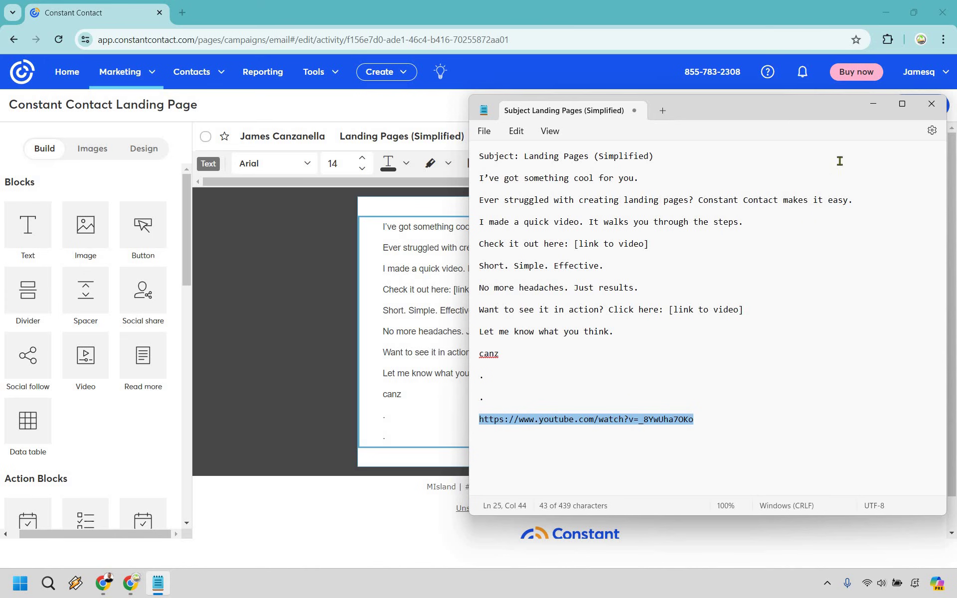
left_click(872, 104)
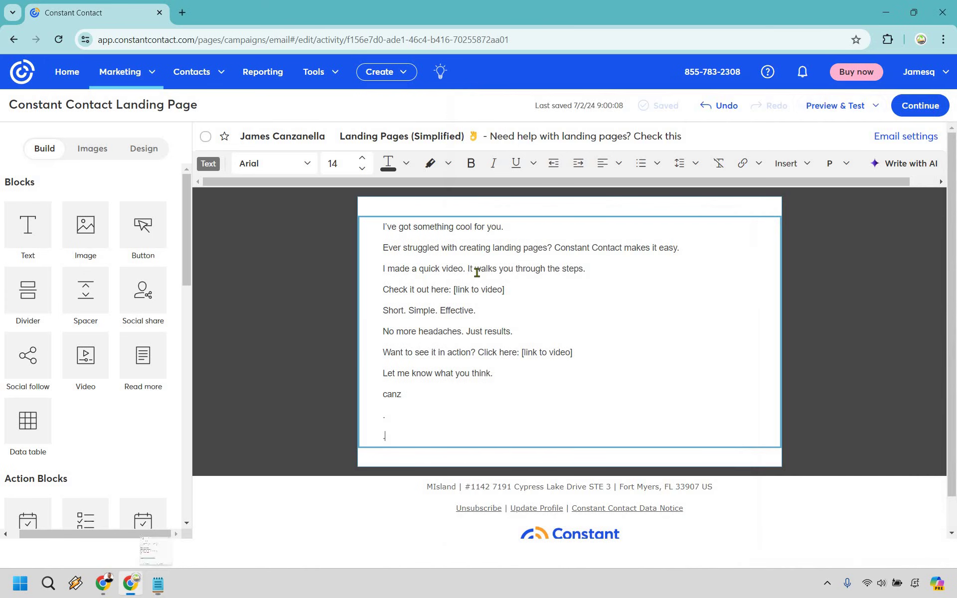
left_click(476, 271)
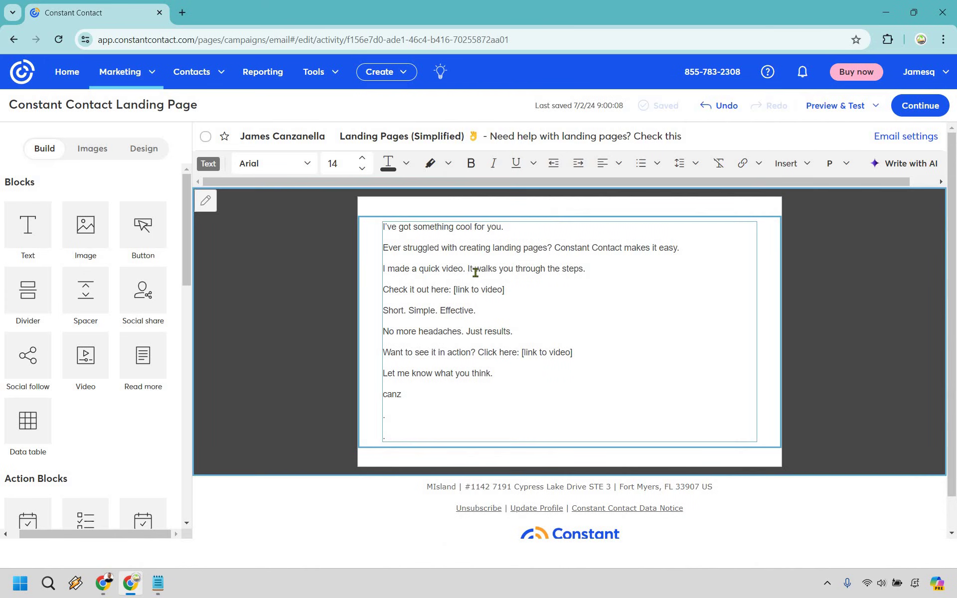
Step: Remove '[link to video]' and link 'Check it out here' to the YouTube URL
left_click(524, 292)
key("BackSpace")
key("BackSpace")
key("BackSpace")
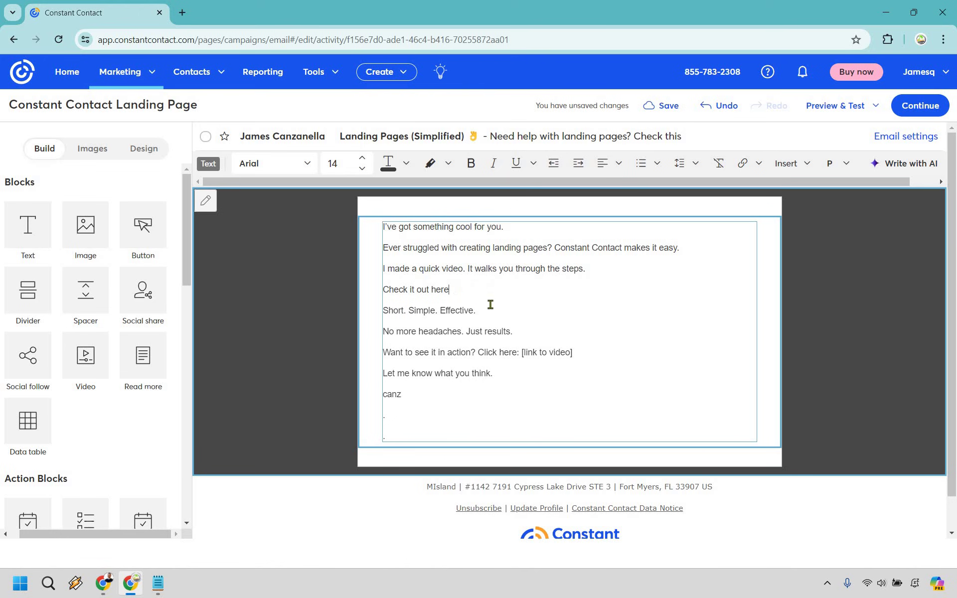
left_click_drag(448, 290, 382, 292)
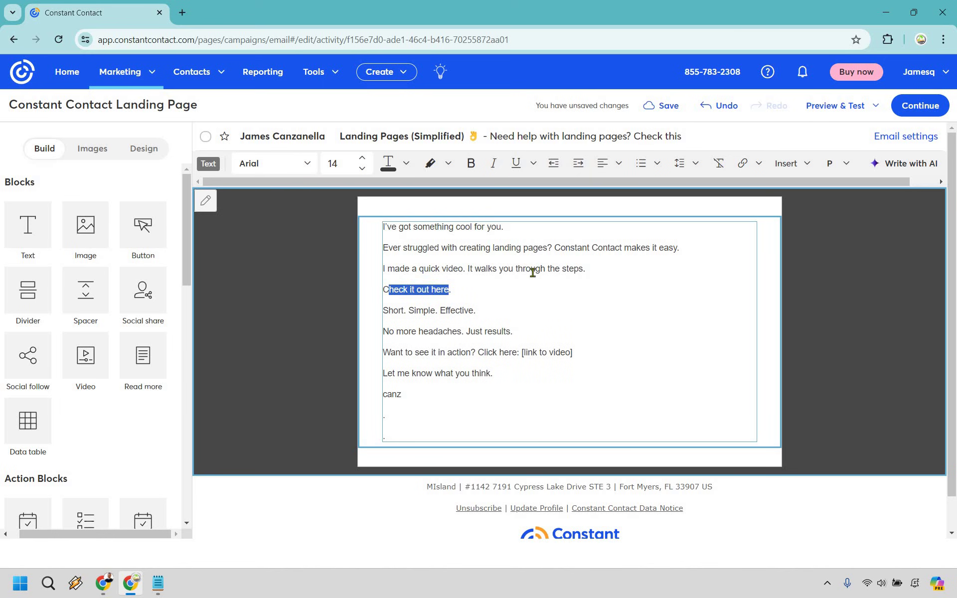
left_click(744, 169)
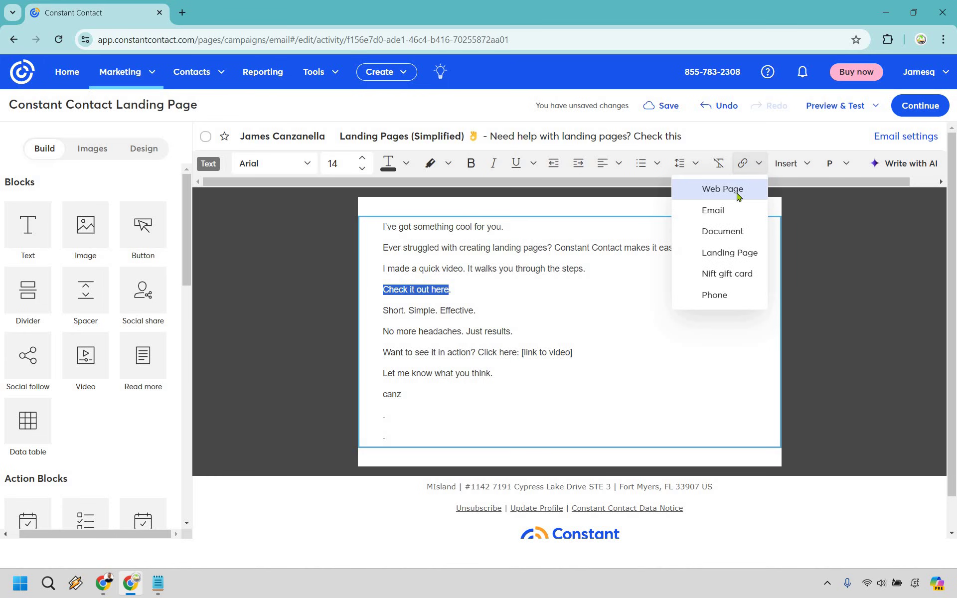
left_click(723, 189)
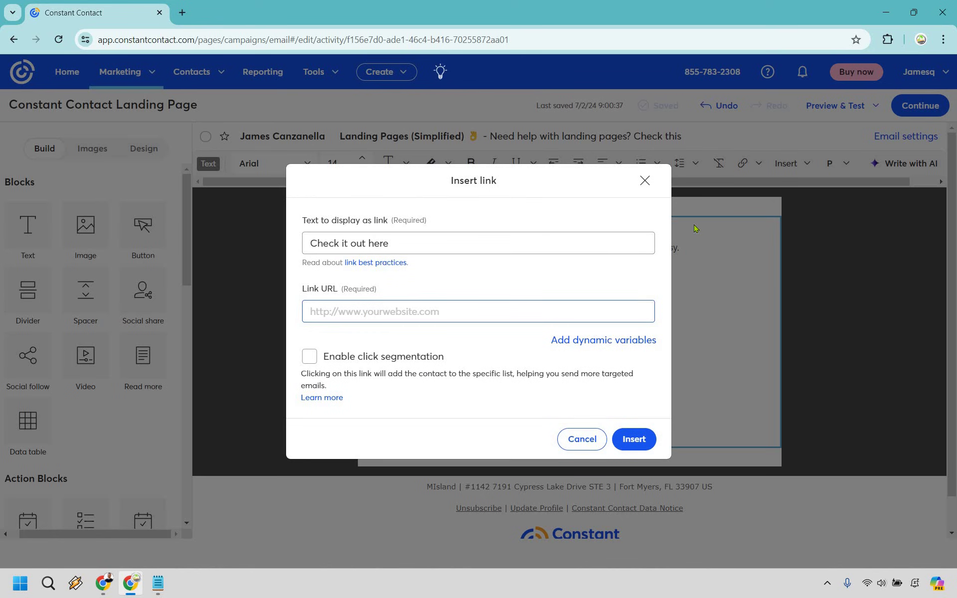
key("ctrl+v")
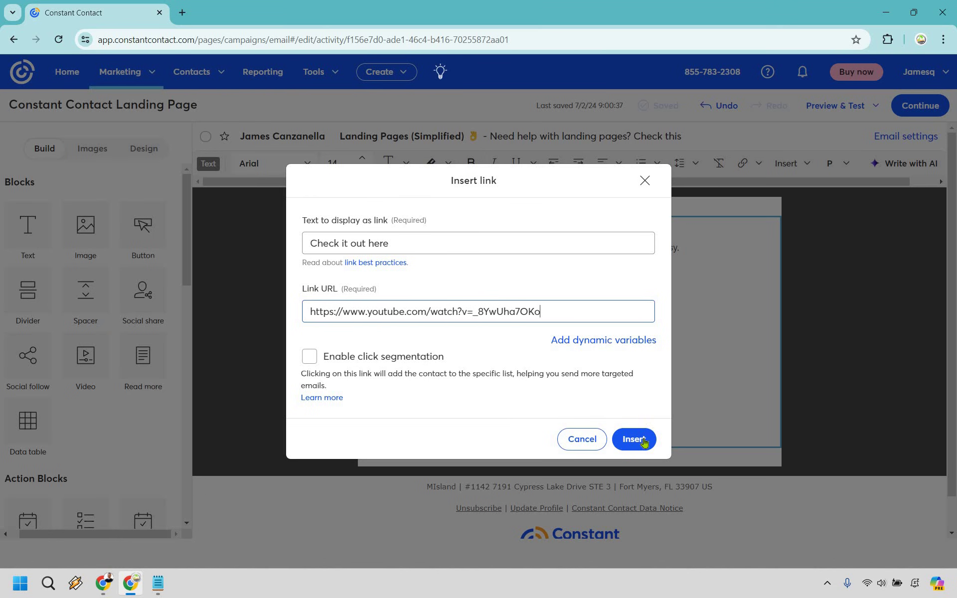
key("Return")
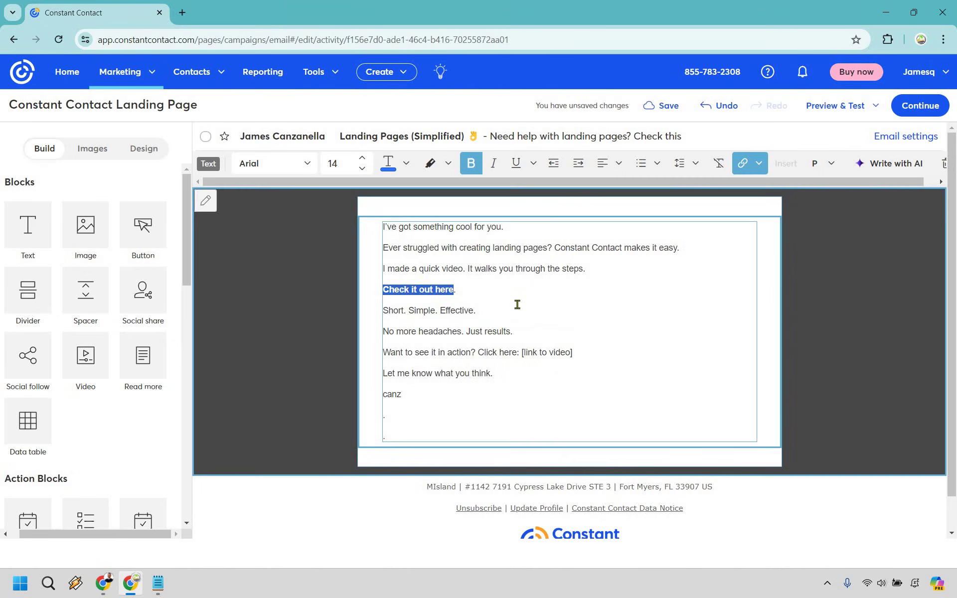
left_click(516, 303)
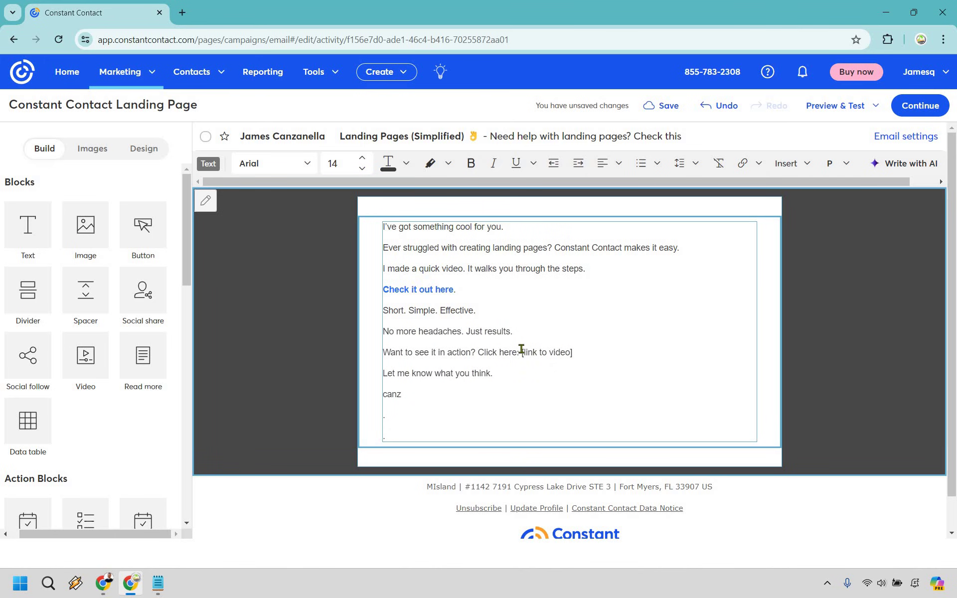
Step: Replace the second [link to video] placeholder with a period and start a 'Landing Page' line
left_click_drag(527, 352, 603, 368)
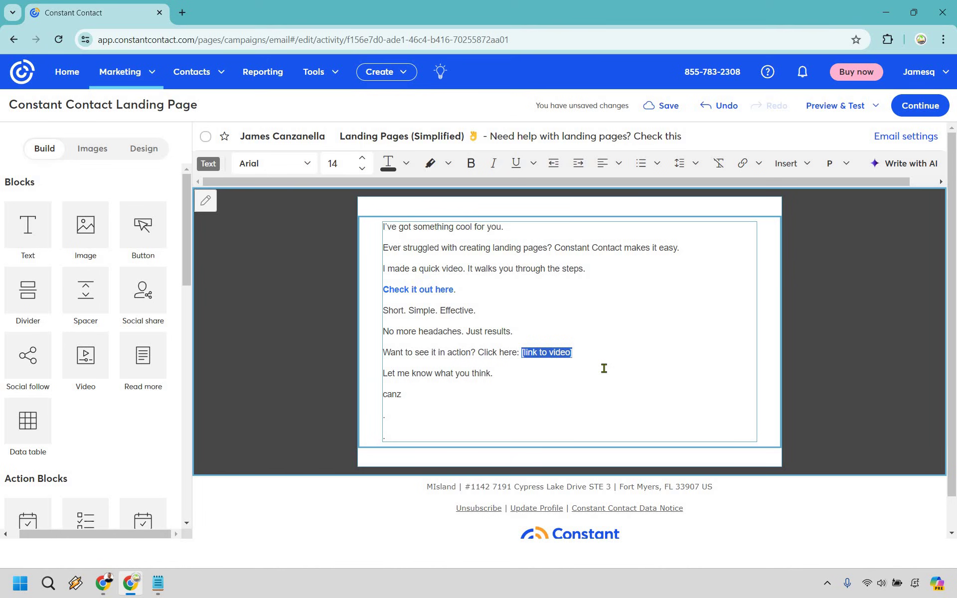
key("BackSpace")
type(".")
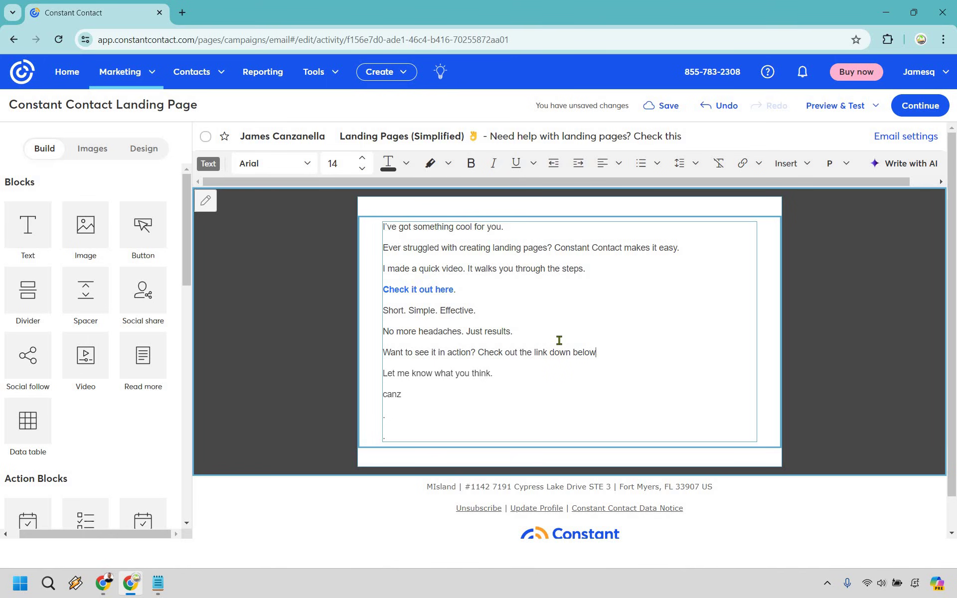
key("Return")
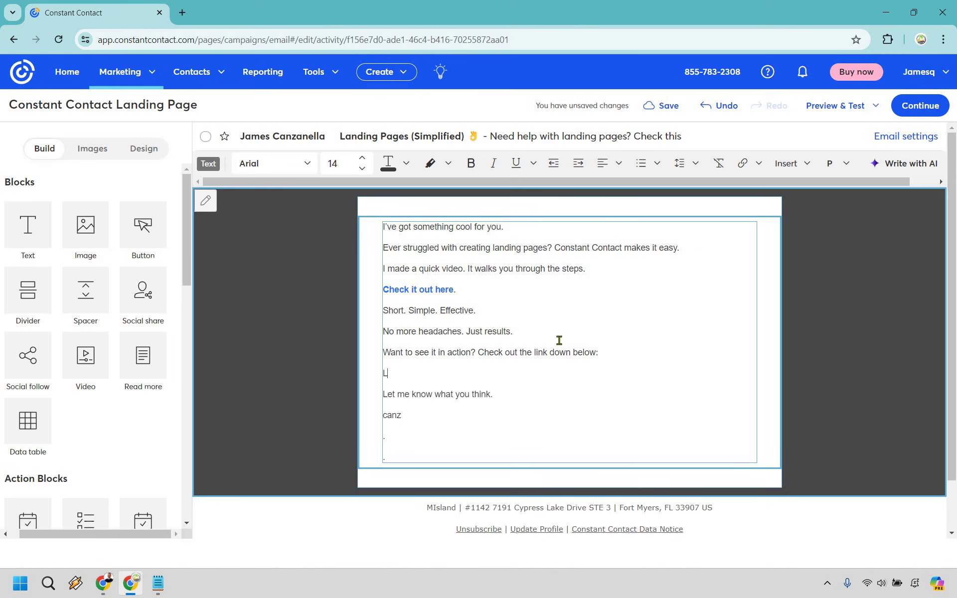
type("Landing Pages (Simplified")
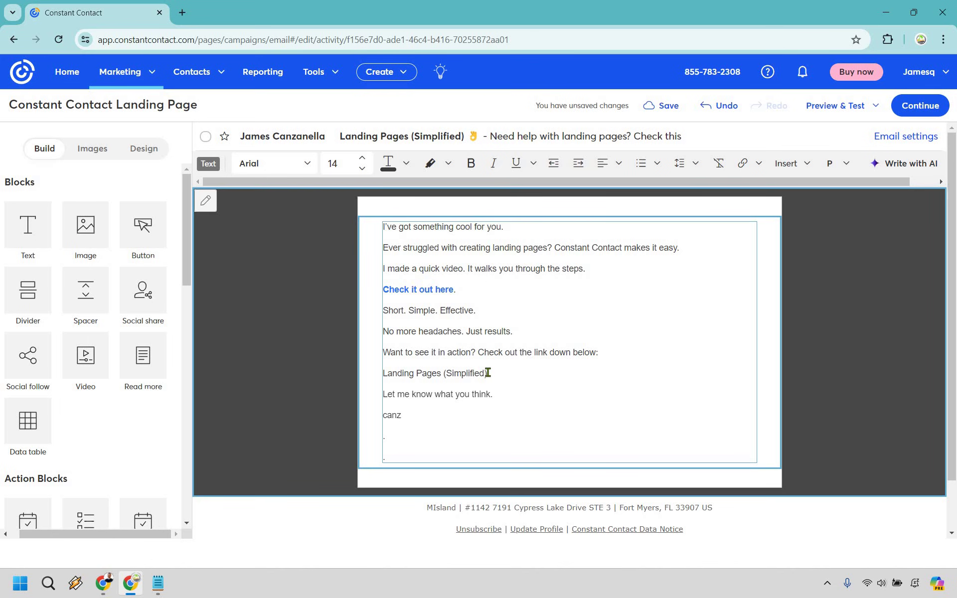
Step: Link 'Landing Pages (Simplified)' to the YouTube video URL
left_click_drag(488, 373, 381, 374)
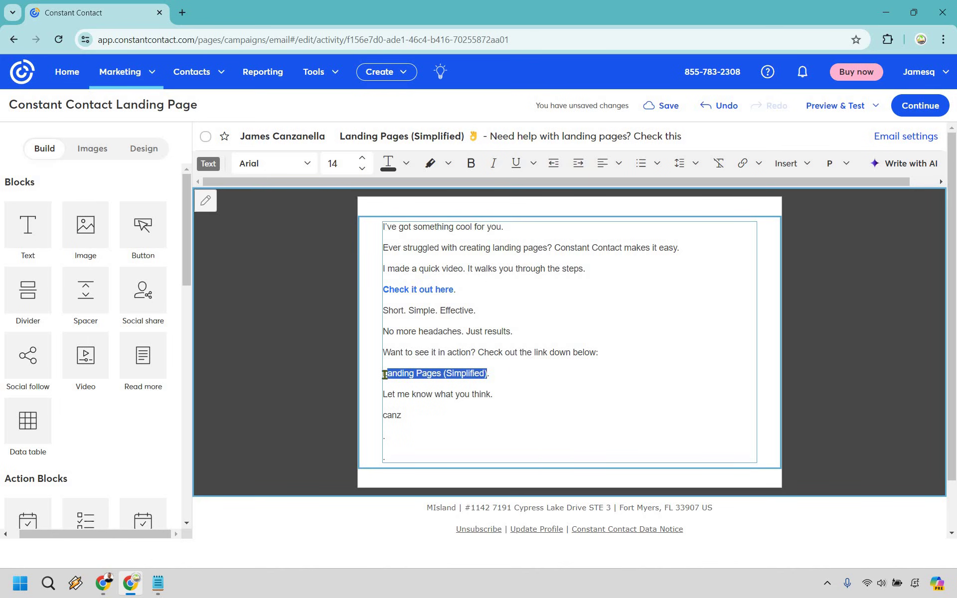
left_click(741, 165)
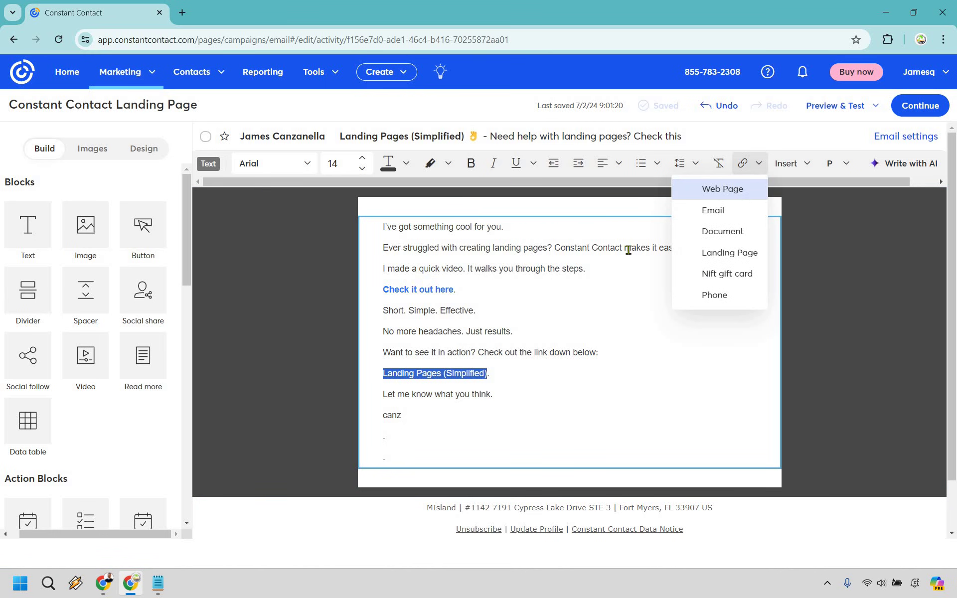
left_click(742, 192)
key("ctrl+v")
left_click(632, 441)
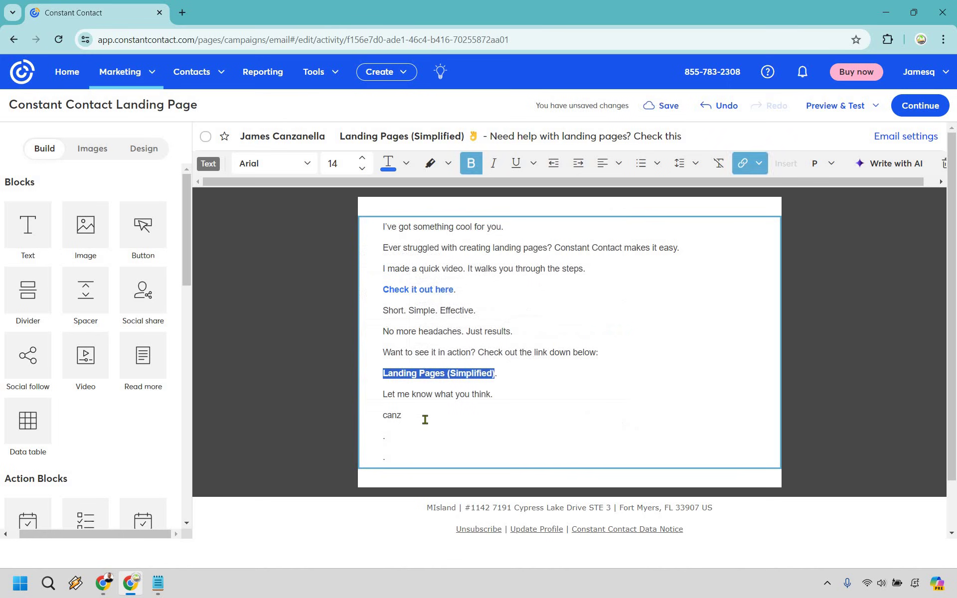
Step: Italicise the signature word in the email's sign-off
left_click(419, 417)
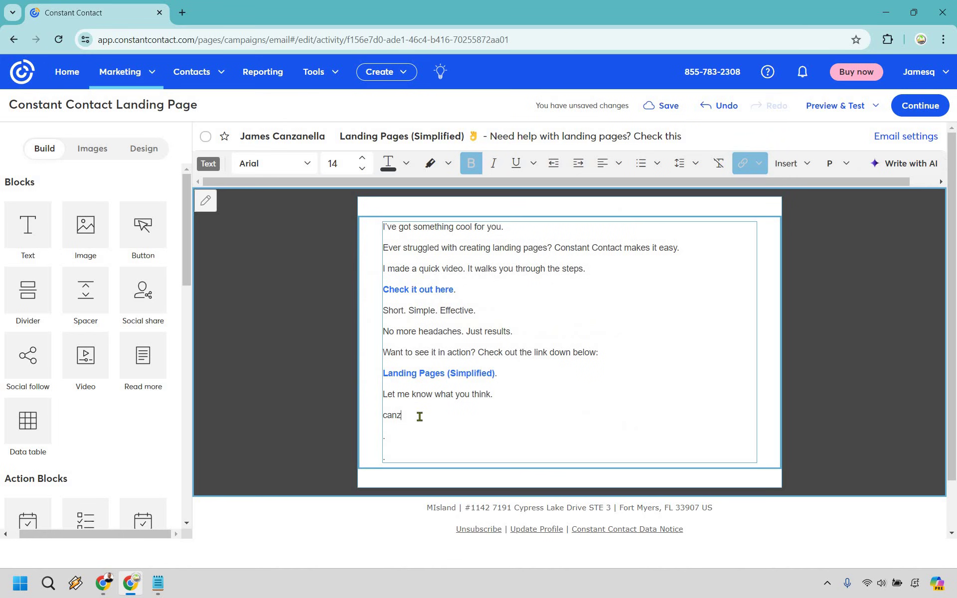
double_click(390, 415)
left_click(654, 183)
left_click(654, 184)
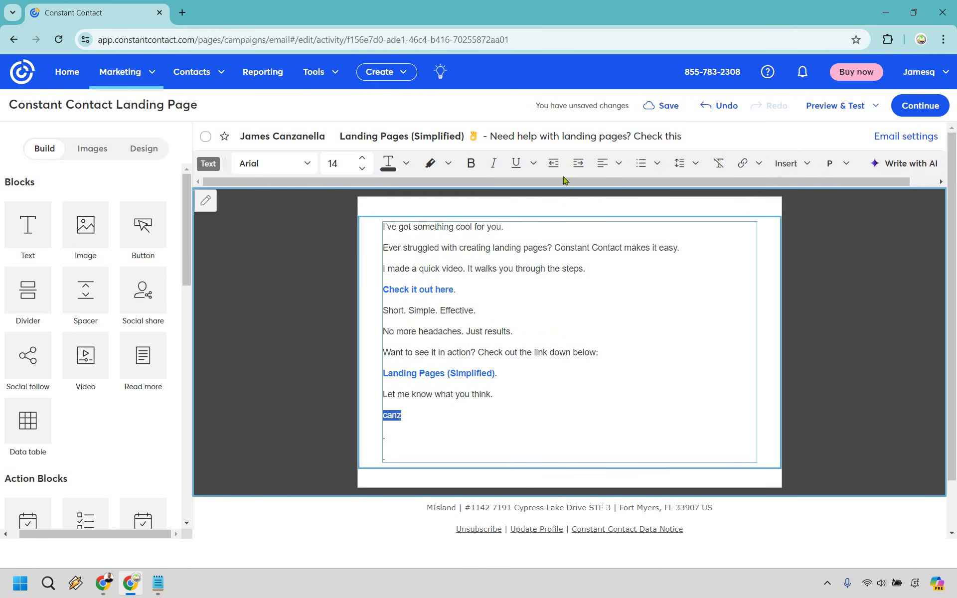
left_click(934, 313)
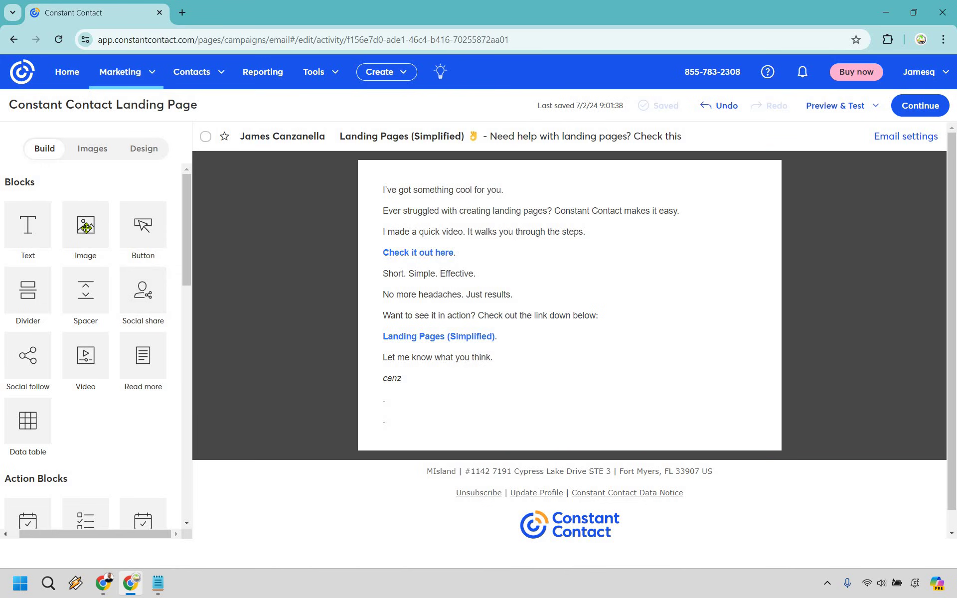
left_click_drag(81, 227, 581, 462)
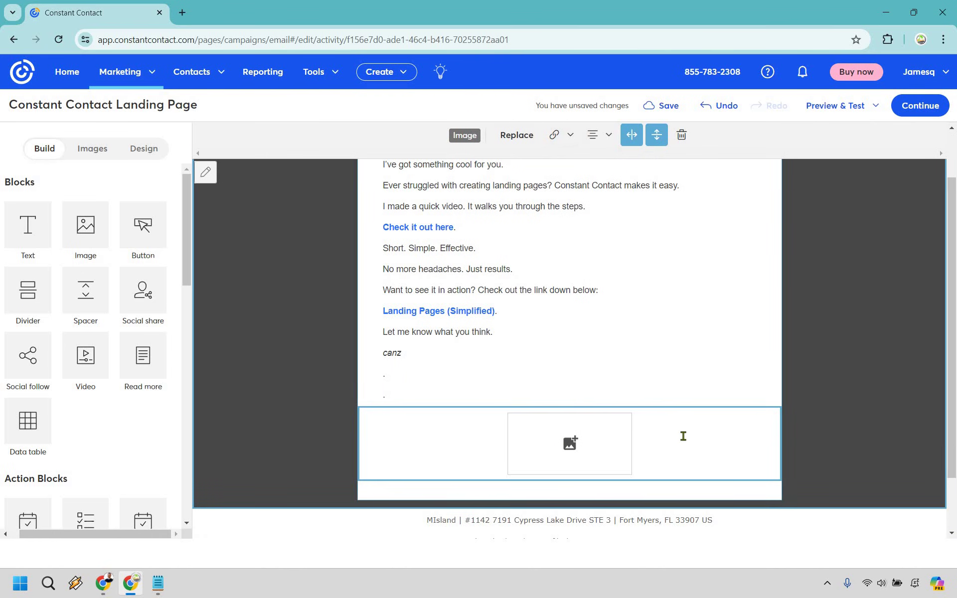
scroll(682, 436, "up", 1)
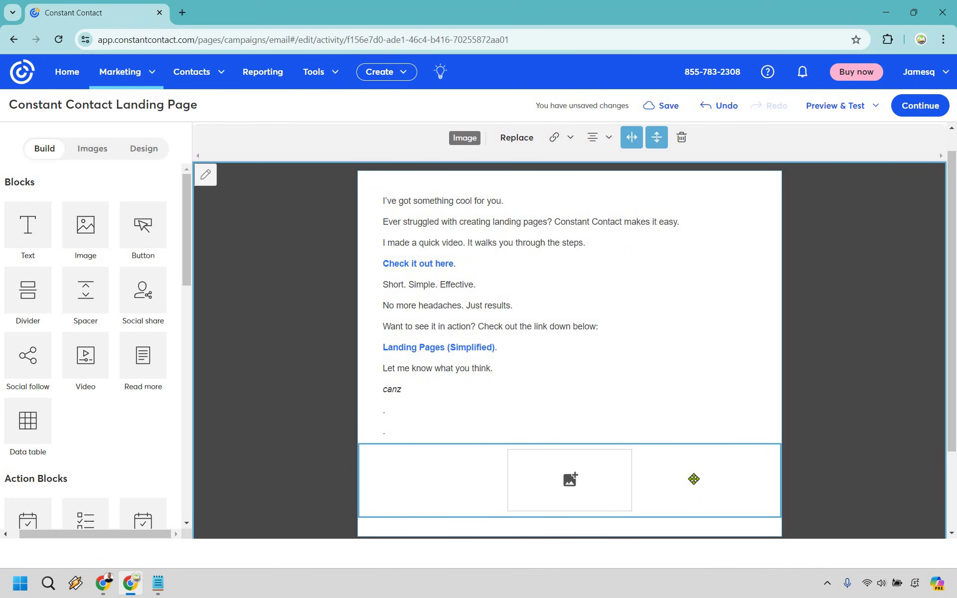
left_click(682, 138)
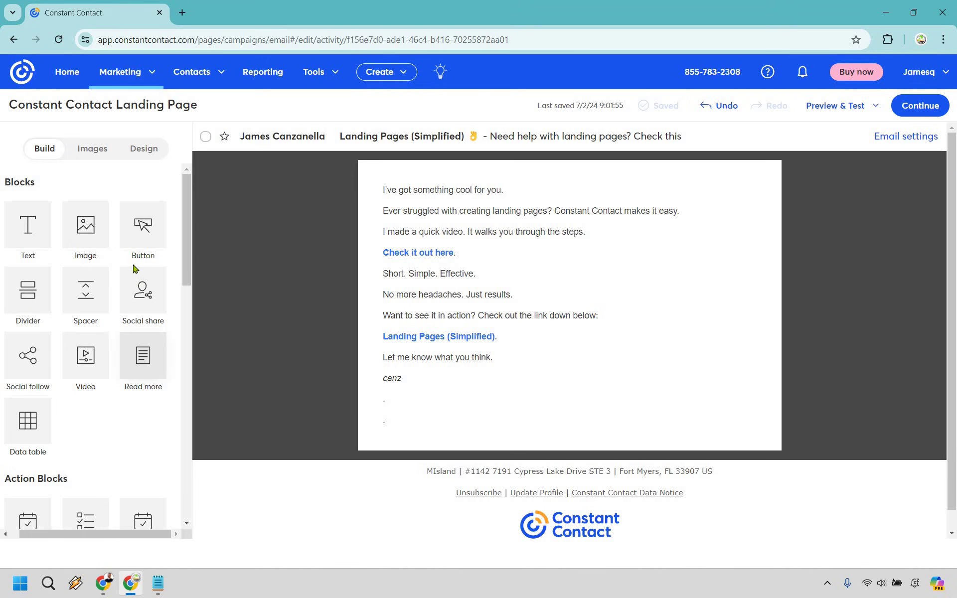
scroll(132, 259, "down", 6)
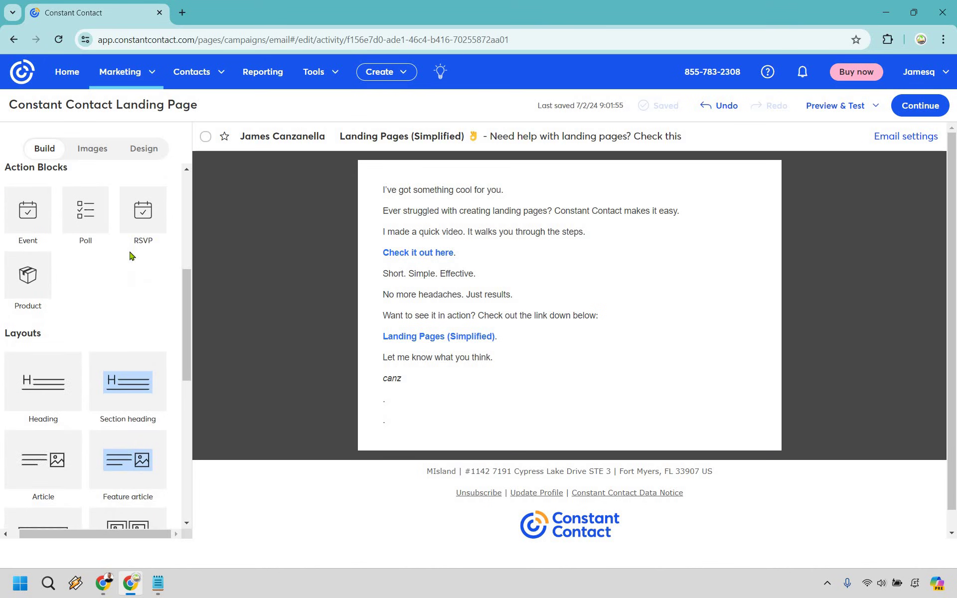
scroll(131, 255, "up", 6)
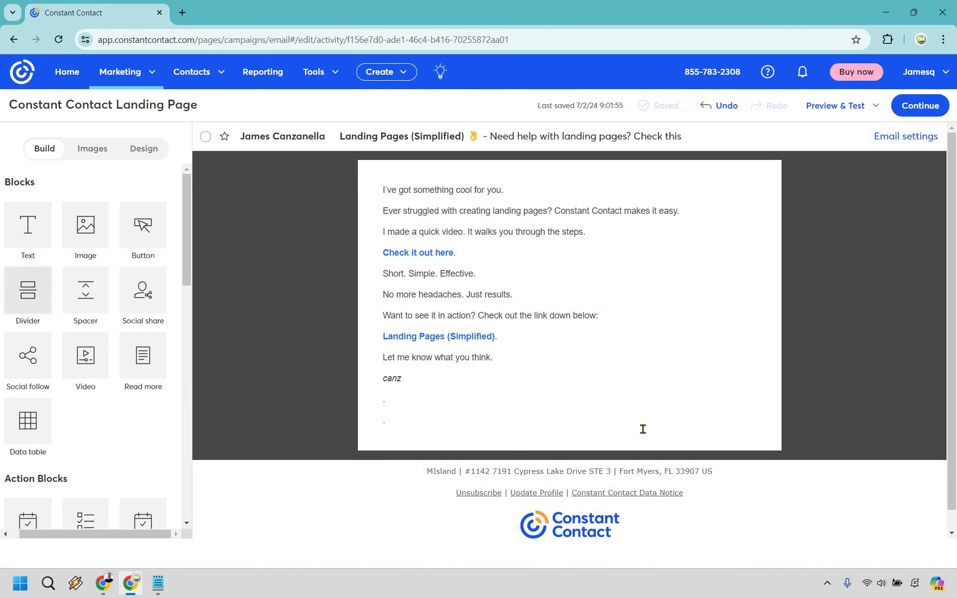
left_click_drag(642, 429, 703, 438)
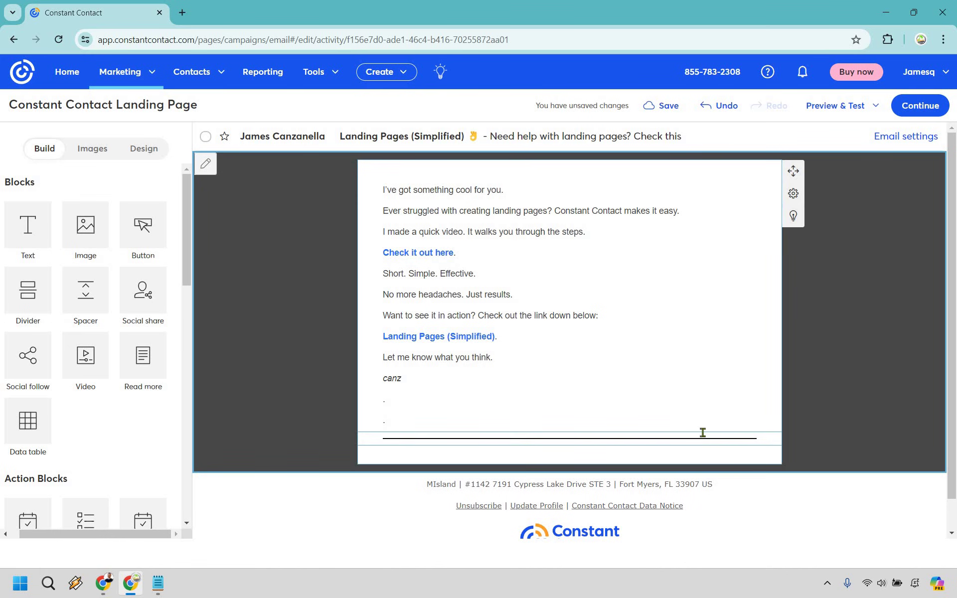
left_click(569, 163)
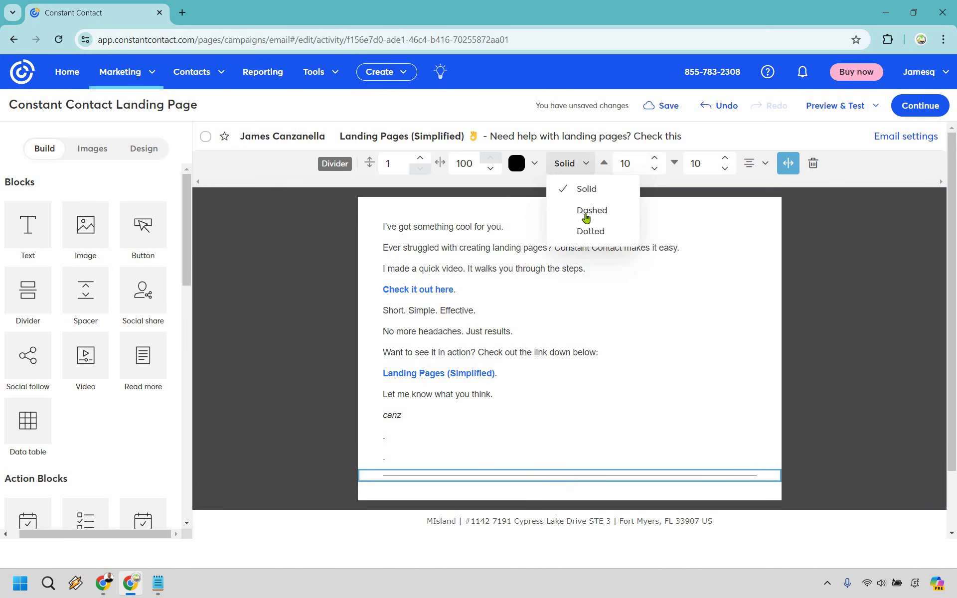
left_click(585, 214)
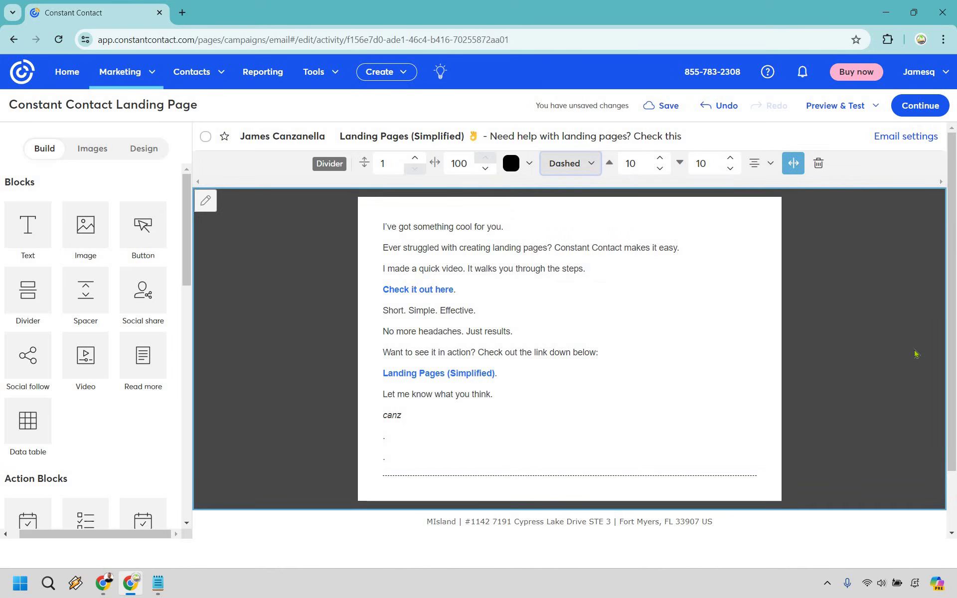
left_click(915, 353)
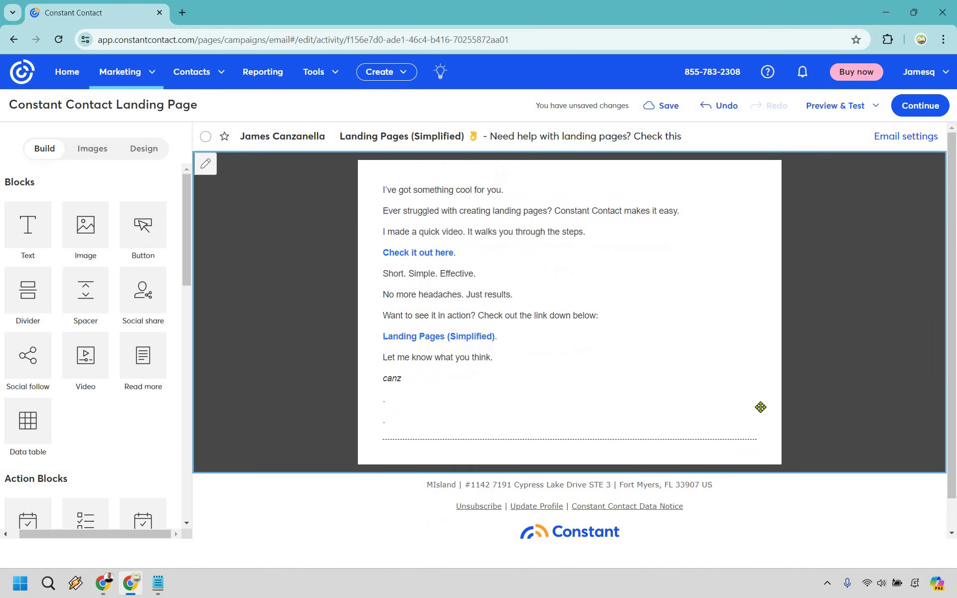
left_click(670, 445)
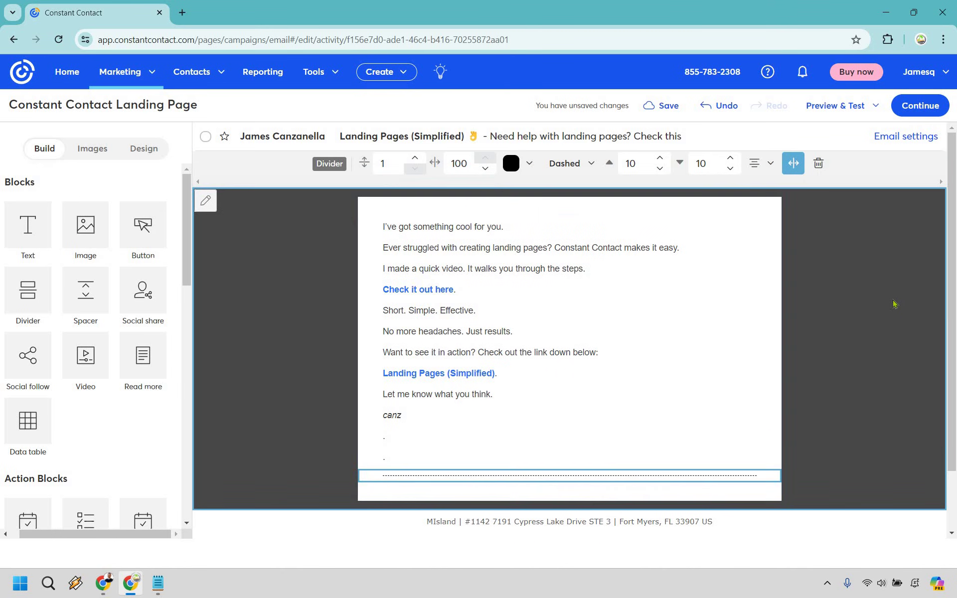
key("Delete")
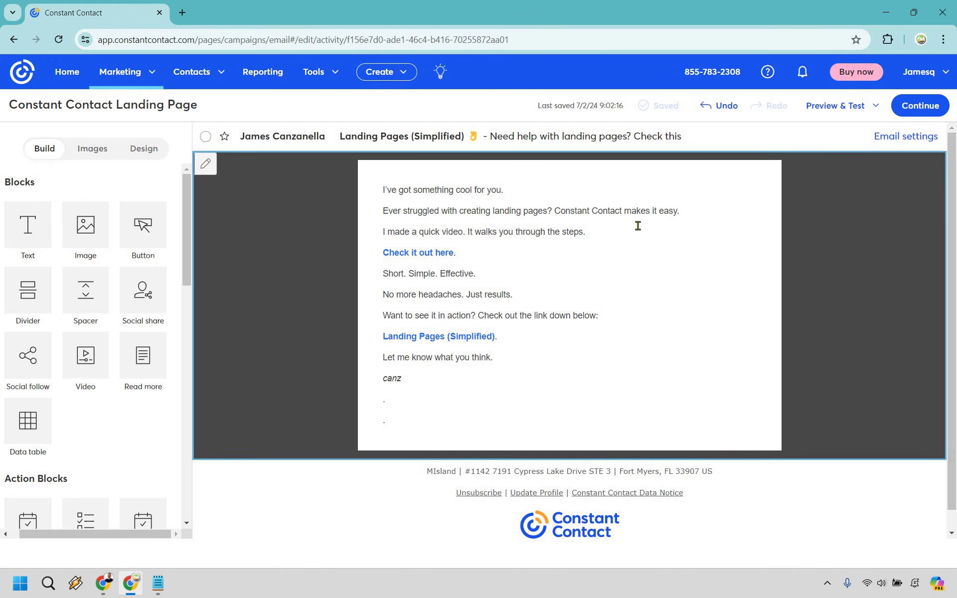
left_click_drag(598, 269, 466, 268)
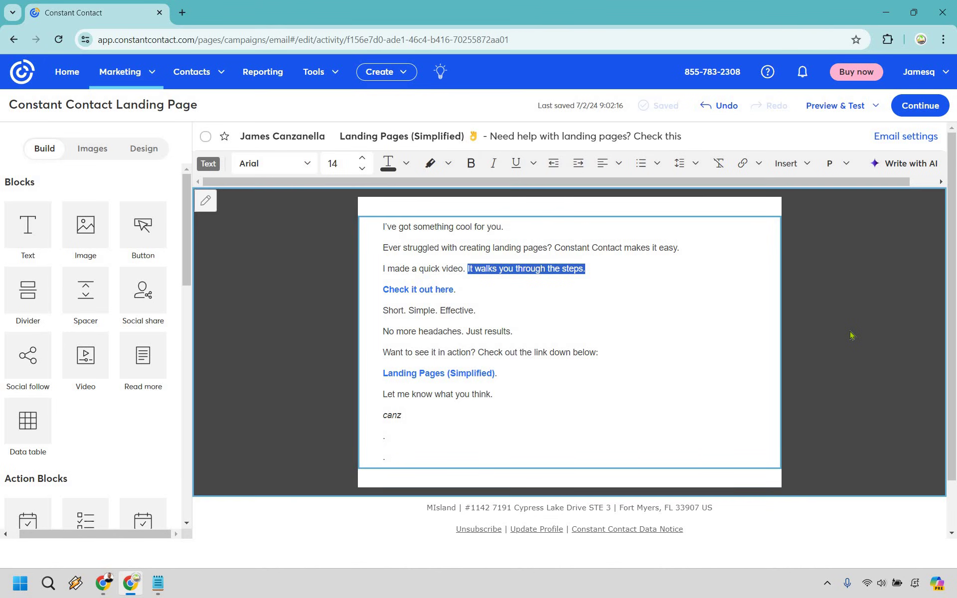
left_click(844, 310)
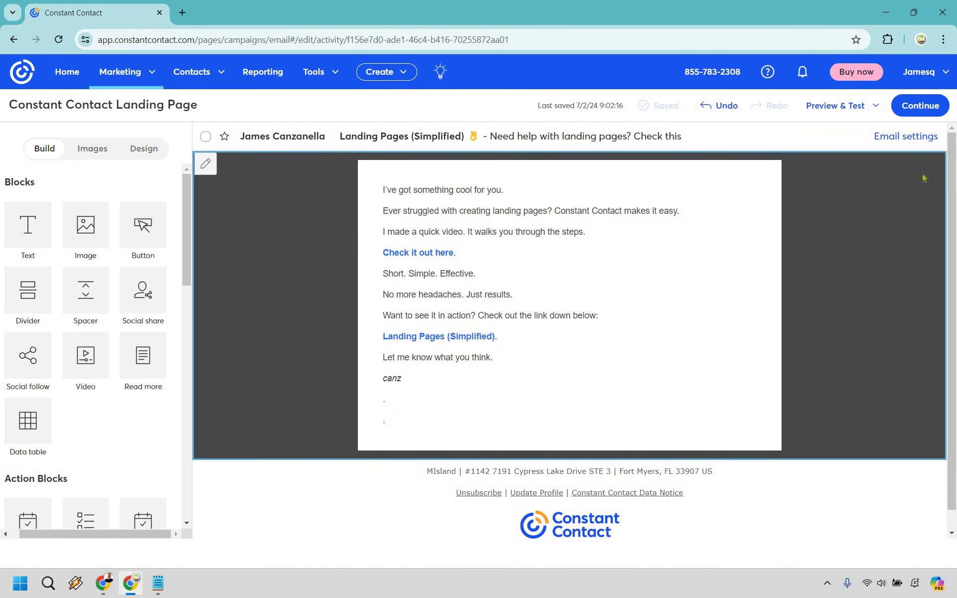
Step: Continue to the send page and review the preview, My Contacts (2) recipients and checked settings
left_click(919, 106)
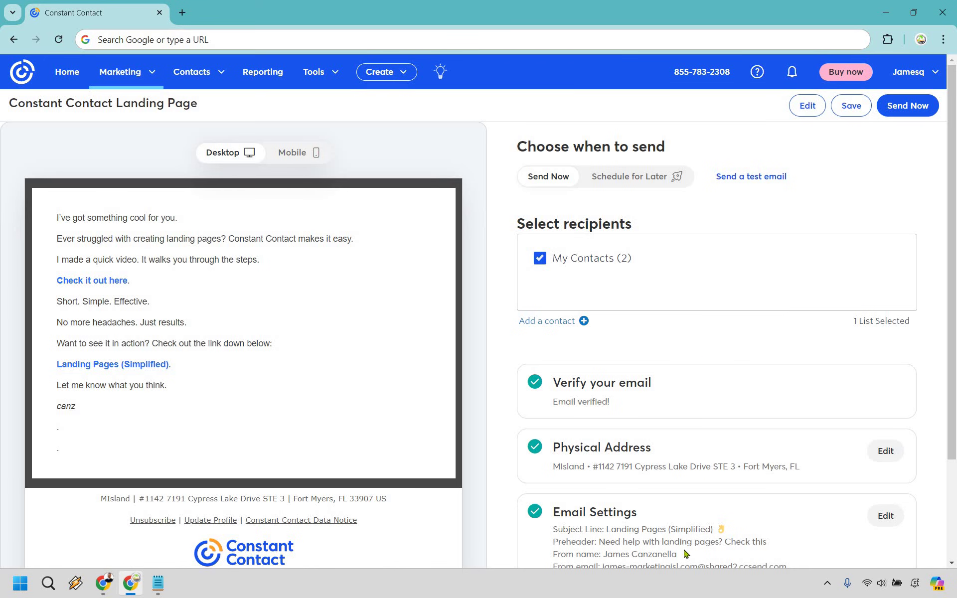
scroll(686, 553, "down", 2)
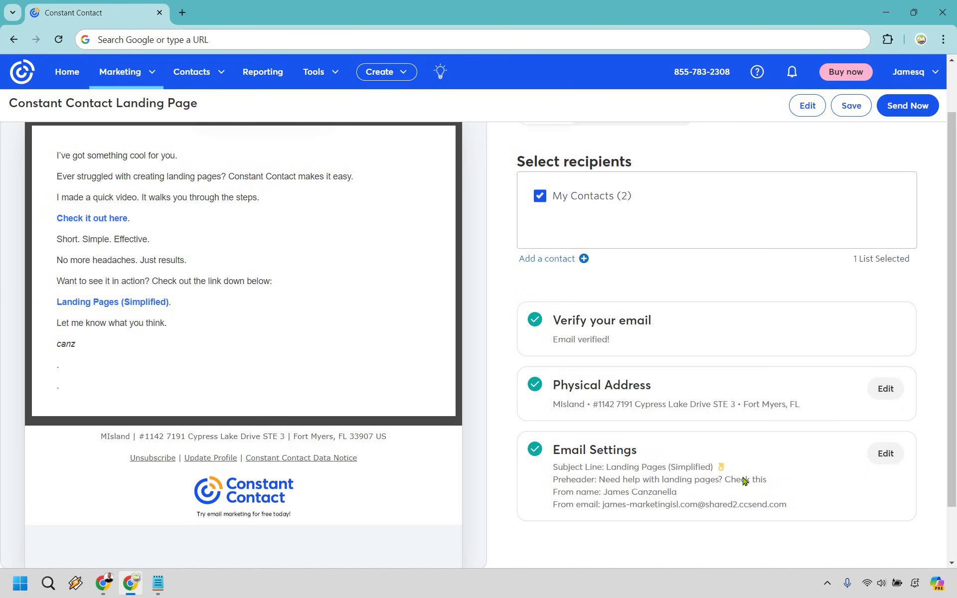
scroll(124, 239, "up", 2)
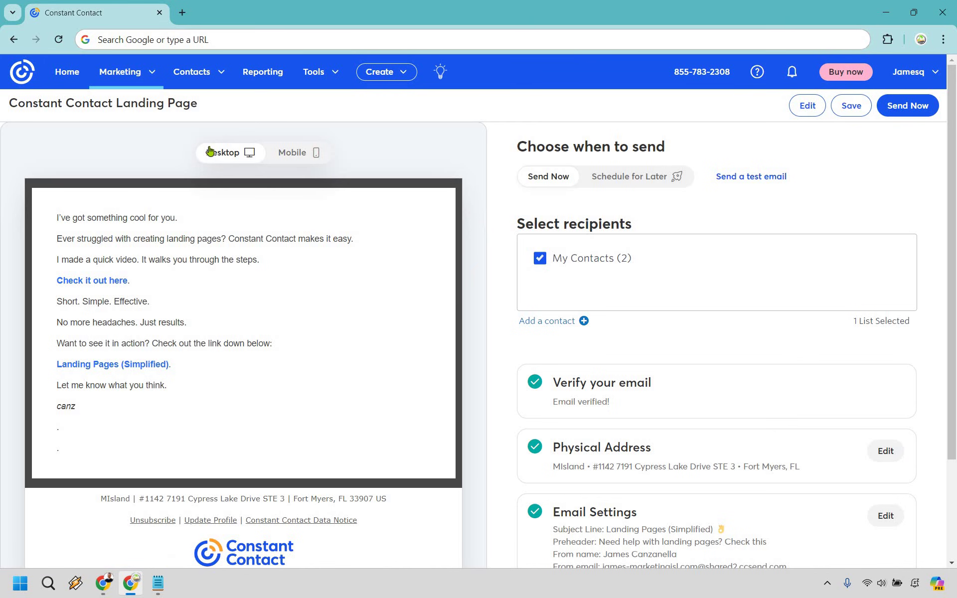
left_click(295, 156)
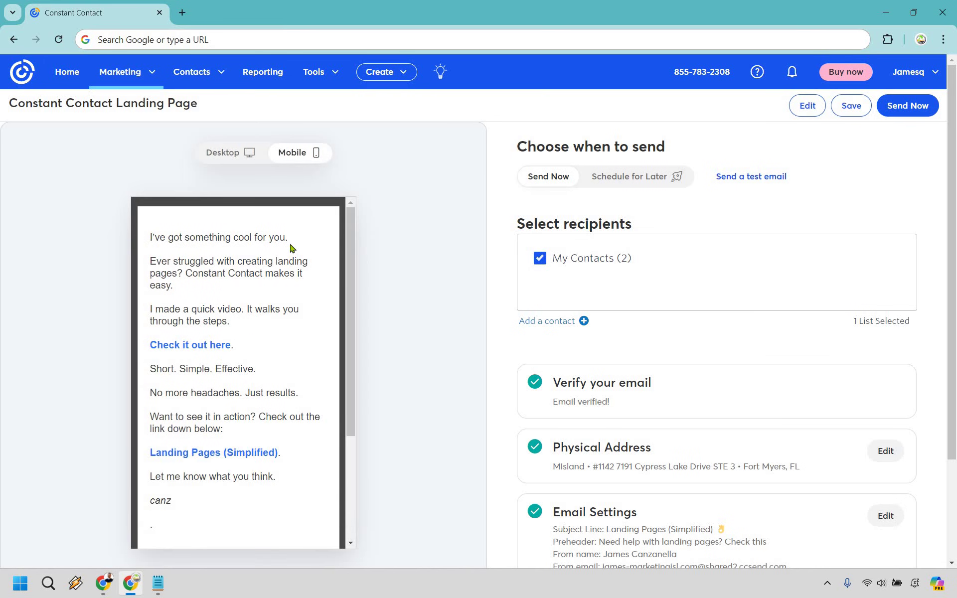
scroll(358, 245, "down", 1)
scroll(438, 271, "up", 1)
scroll(297, 254, "down", 3)
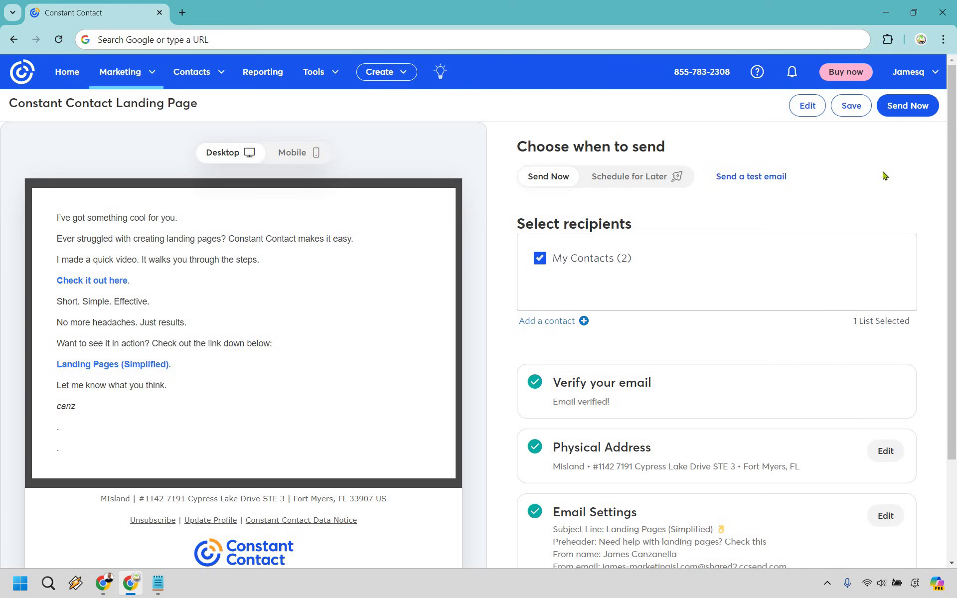
left_click(759, 177)
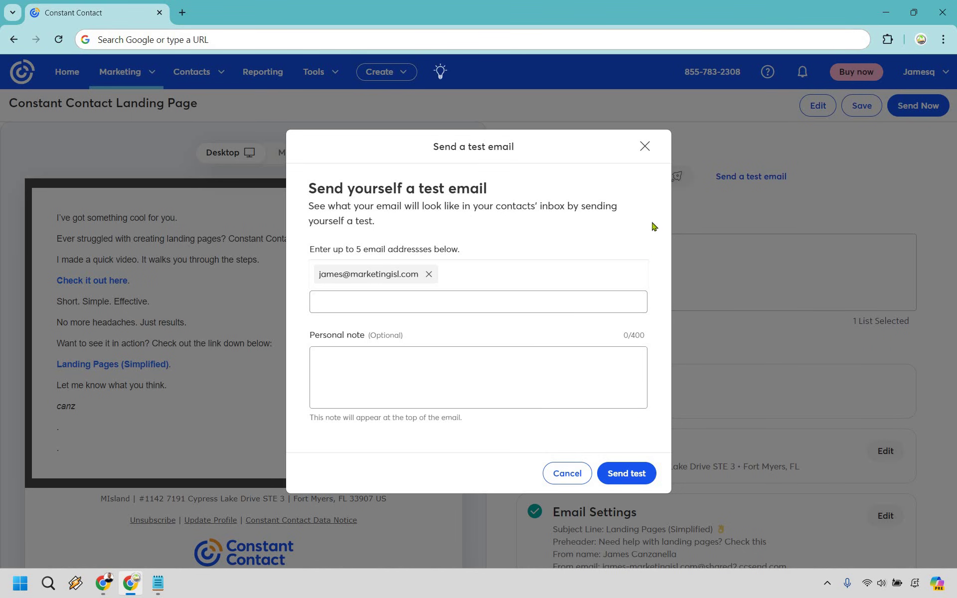
left_click(645, 146)
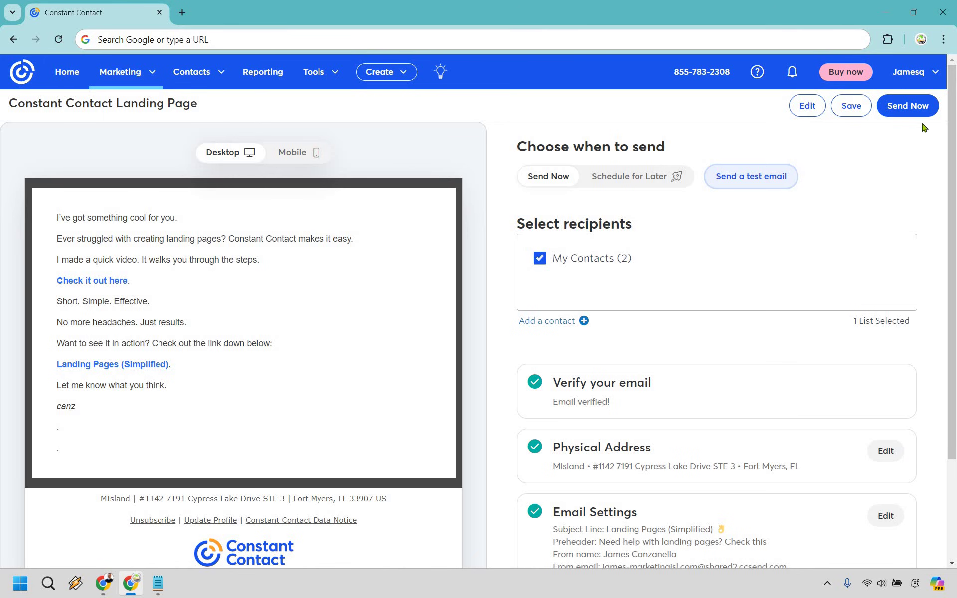
left_click(920, 106)
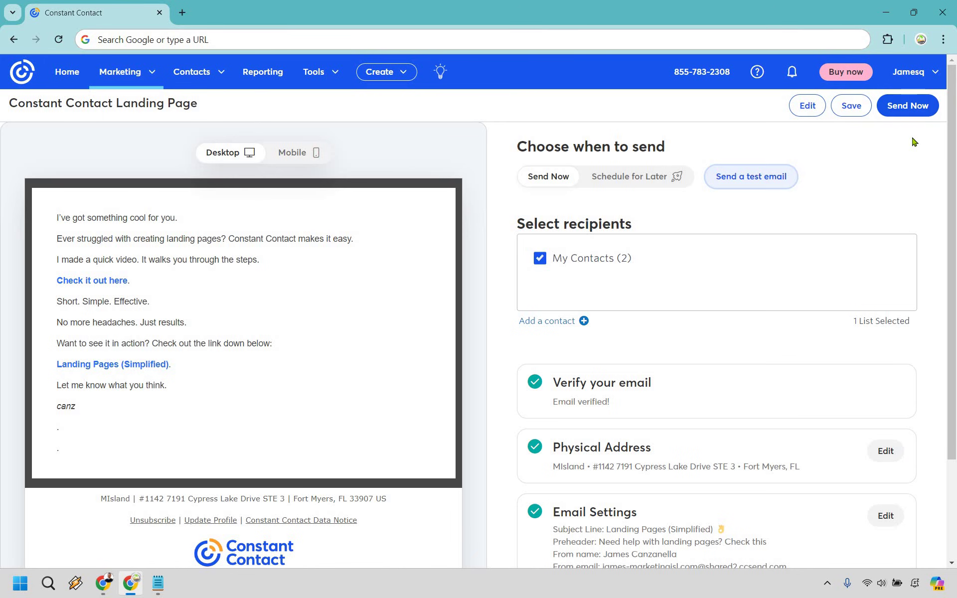